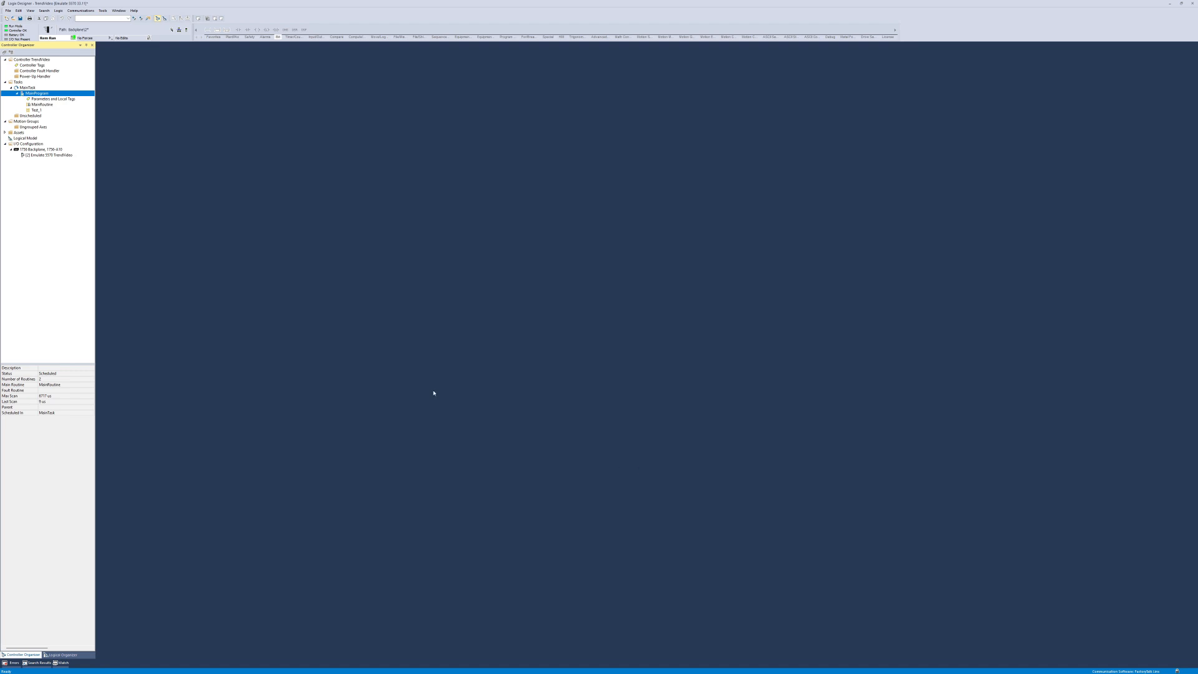
# Open the MainRoutine ladder of MainProgram
pyautogui.doubleClick(50, 104)
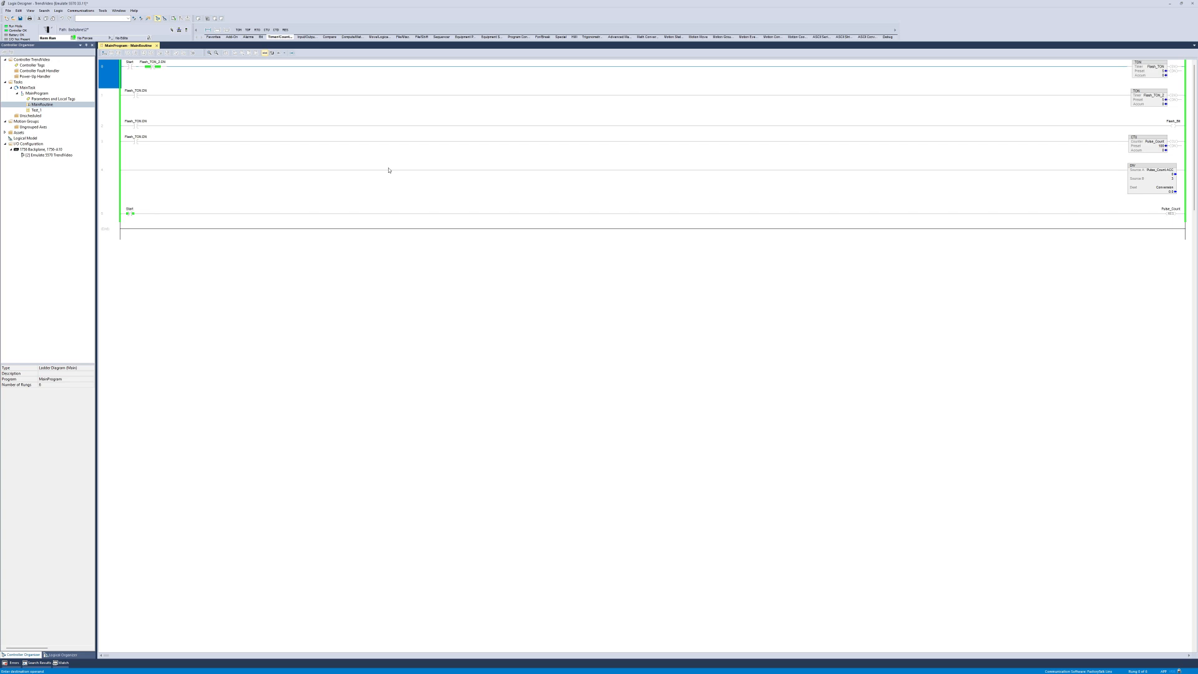
# Trend the Flash_Bit output directly from its ladder instruction, stop the trend and close it without saving
pyautogui.rightClick(1175, 122)
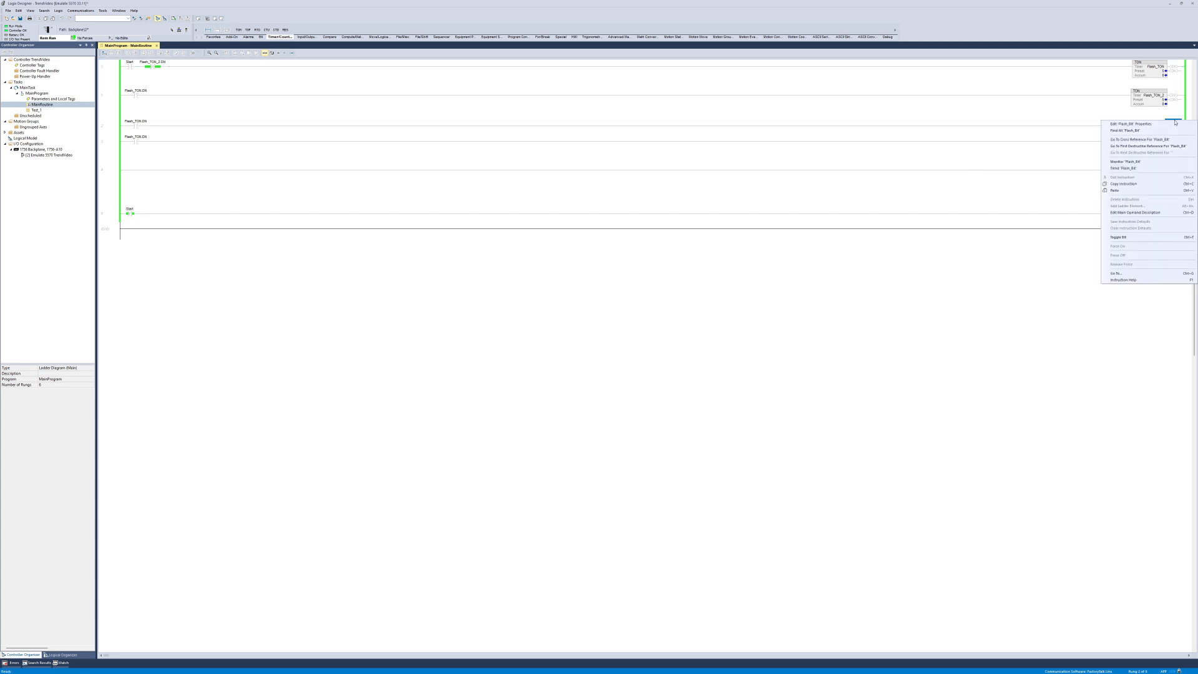
pyautogui.click(1149, 169)
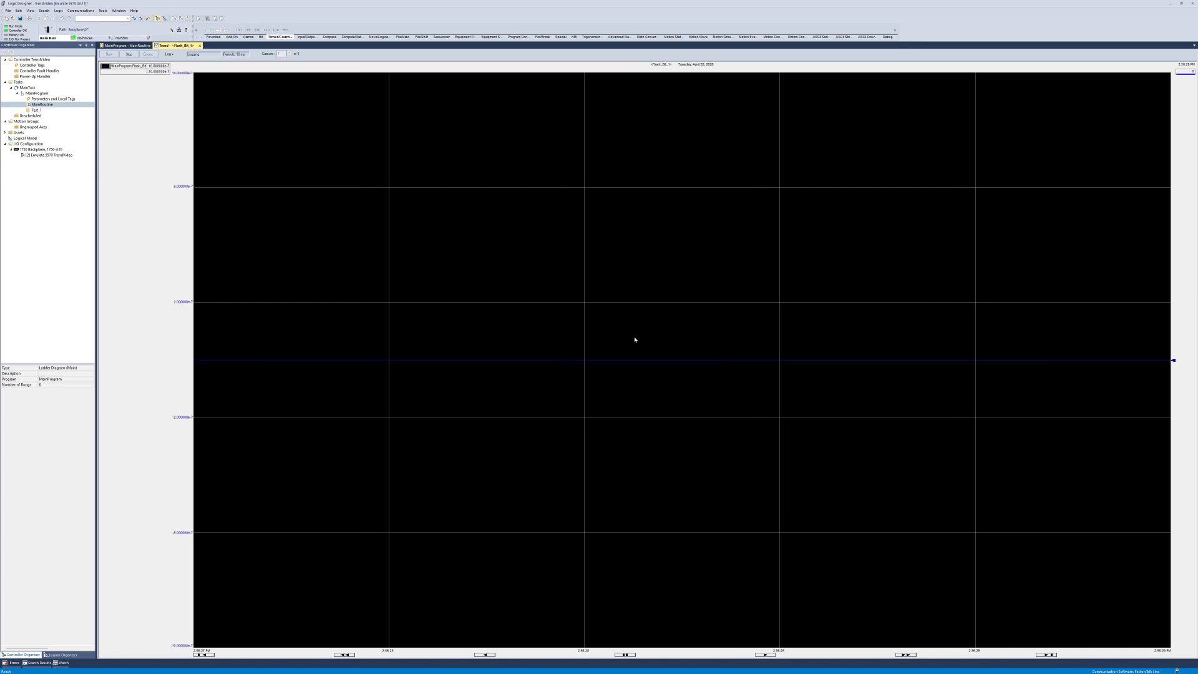
pyautogui.click(129, 54)
pyautogui.click(201, 46)
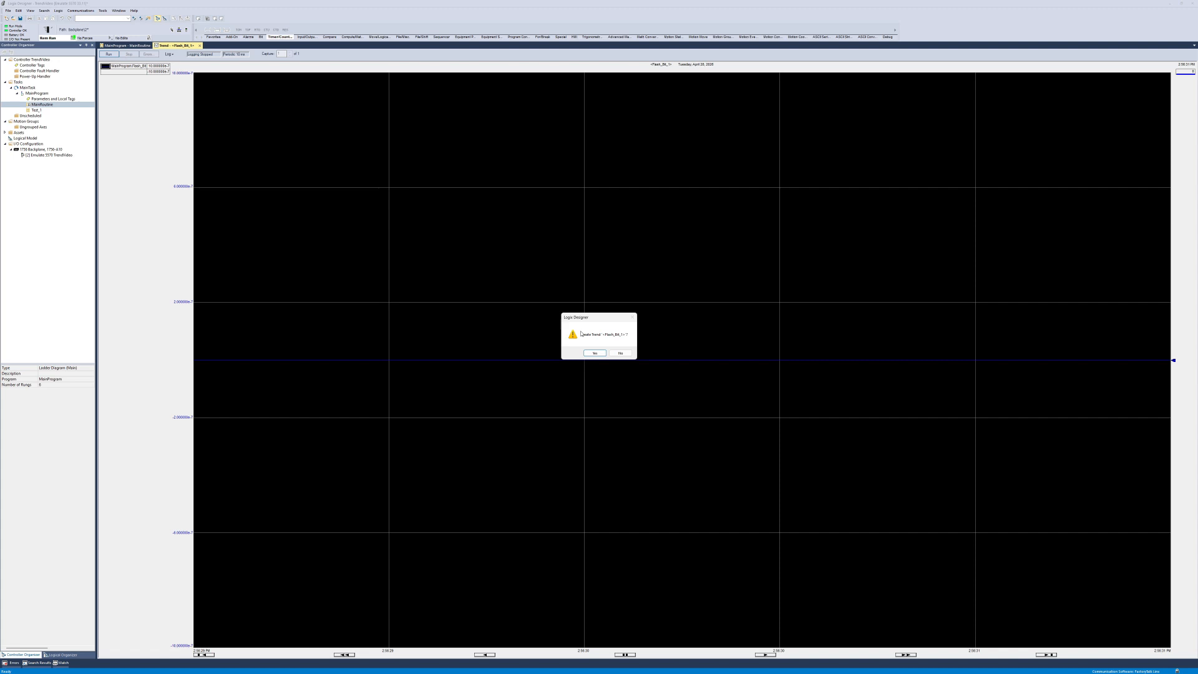
pyautogui.click(628, 353)
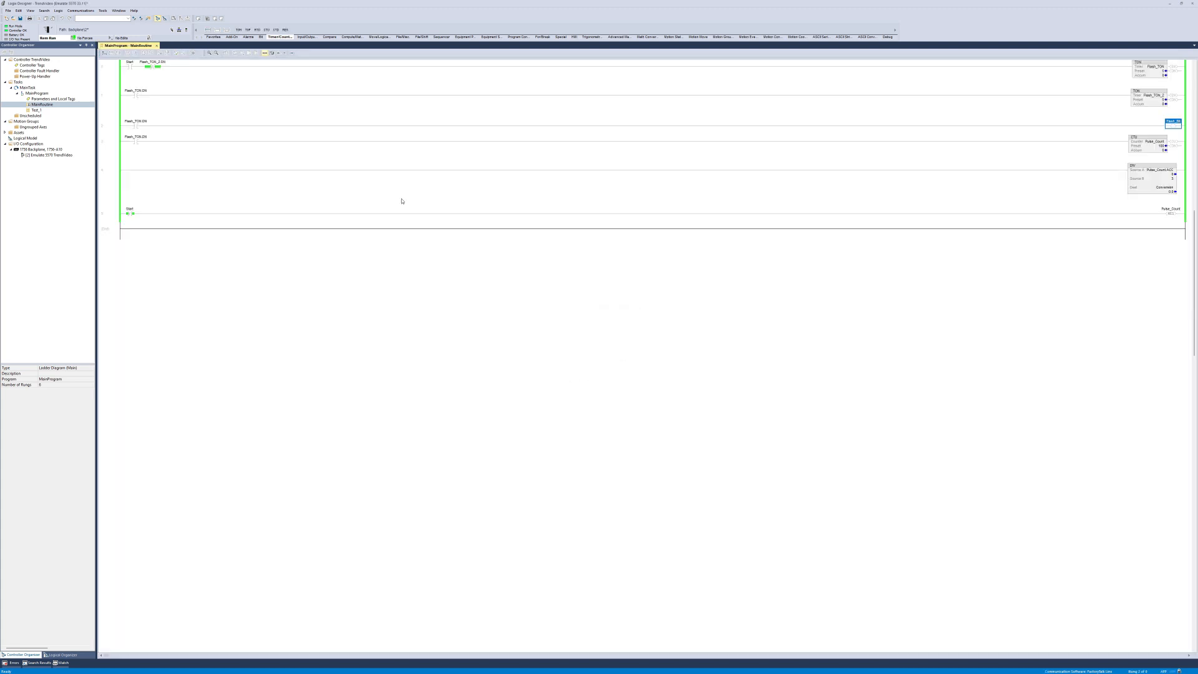
# Start a new trend under the project's Trends assets, naming it Flash_Timer with a 10-millisecond sample period
pyautogui.click(5, 133)
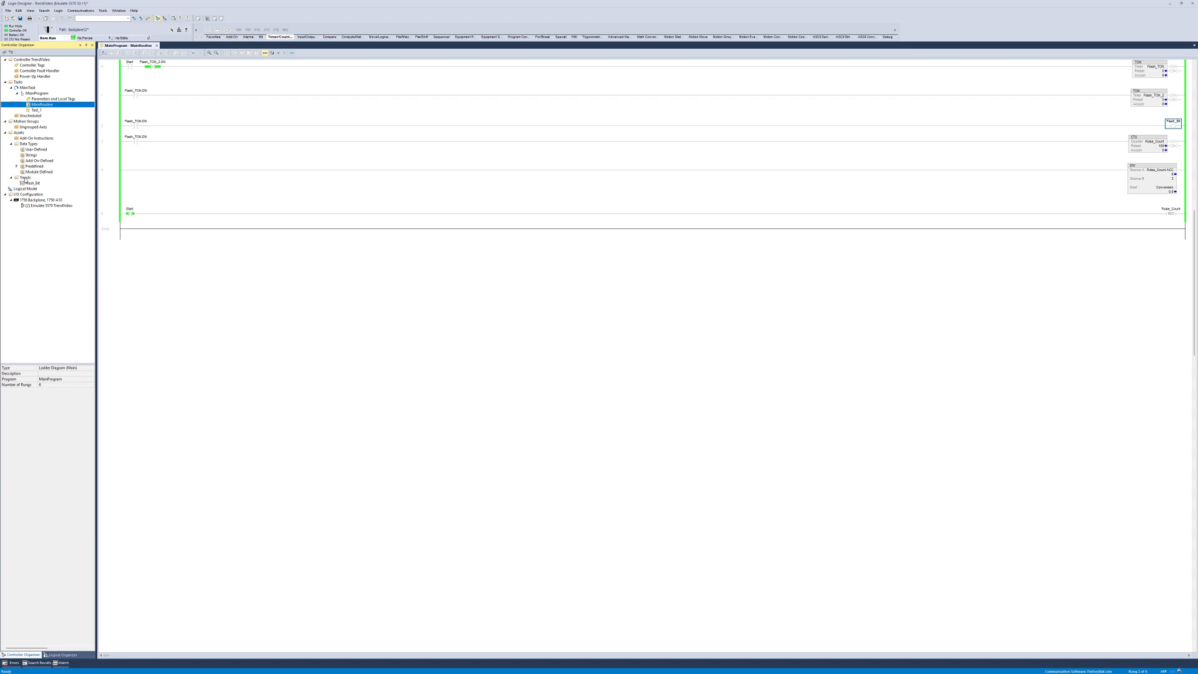
pyautogui.rightClick(25, 179)
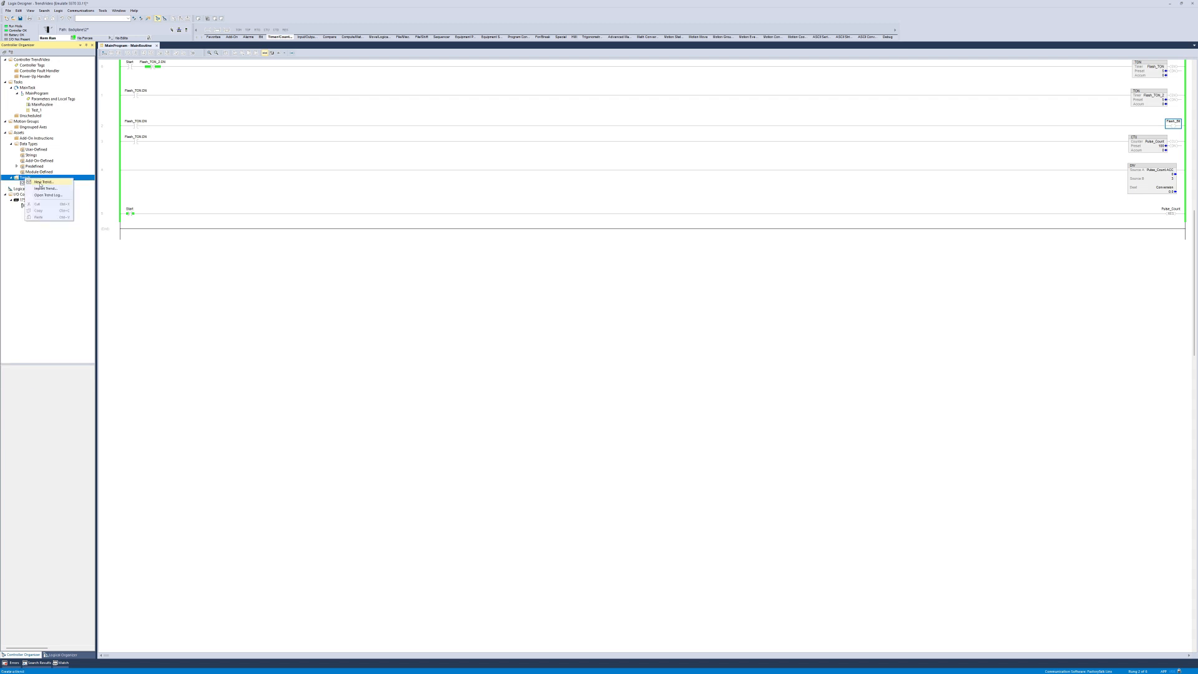
pyautogui.click(42, 182)
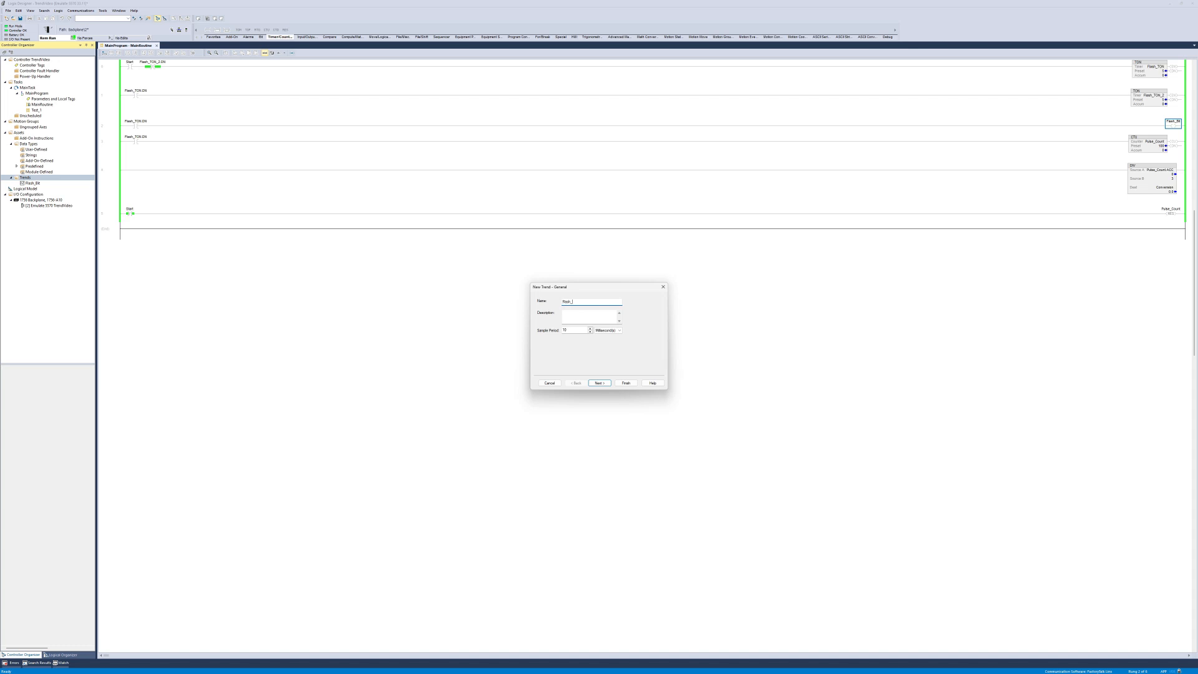
pyautogui.click(591, 381)
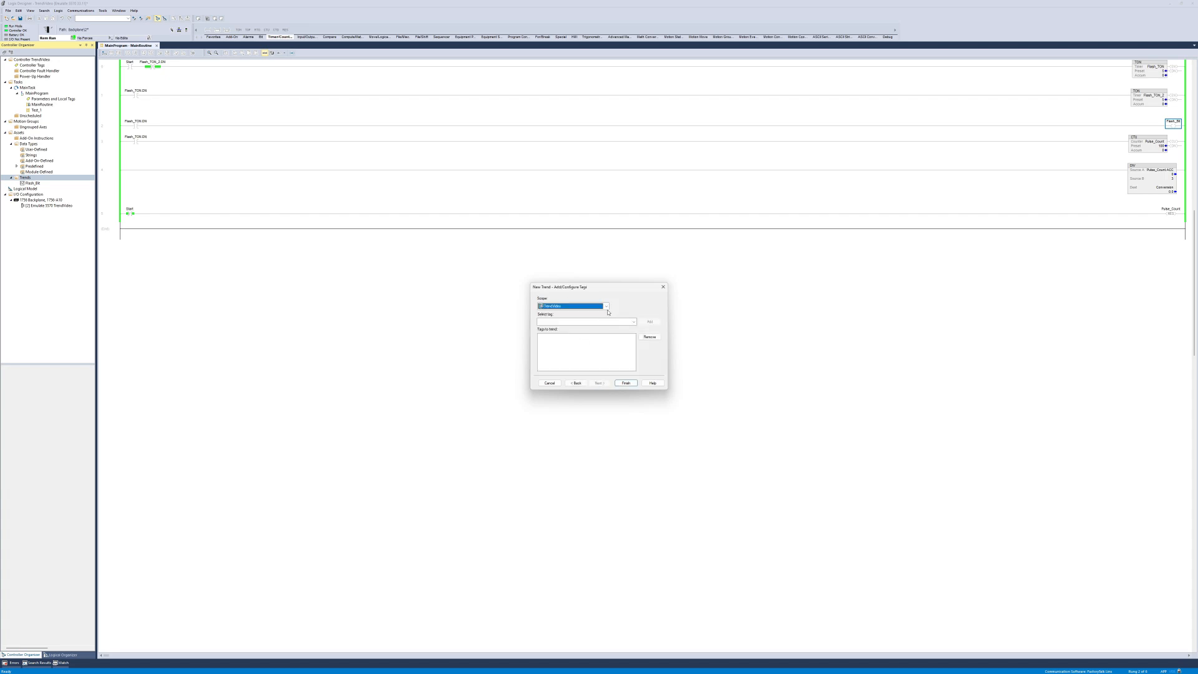
# Add the MainProgram-scoped tag Flash_Bit to the new trend and finish creating it
pyautogui.click(604, 306)
pyautogui.click(571, 318)
pyautogui.click(634, 322)
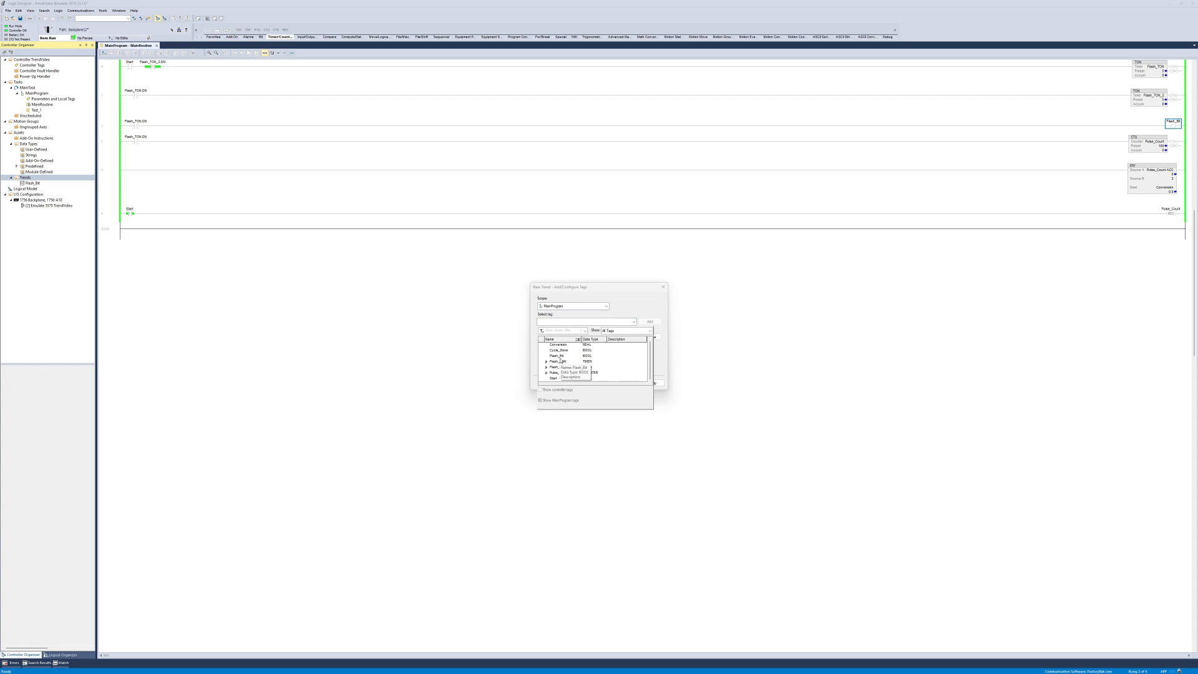
pyautogui.click(561, 356)
pyautogui.click(653, 324)
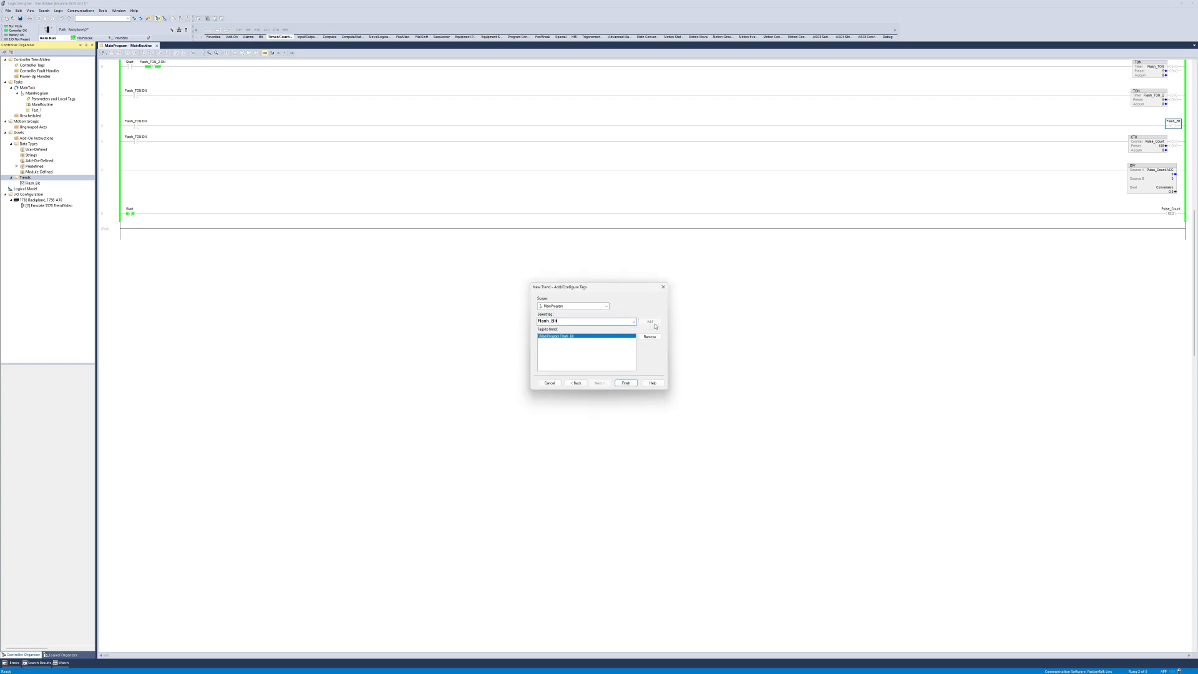
pyautogui.click(624, 383)
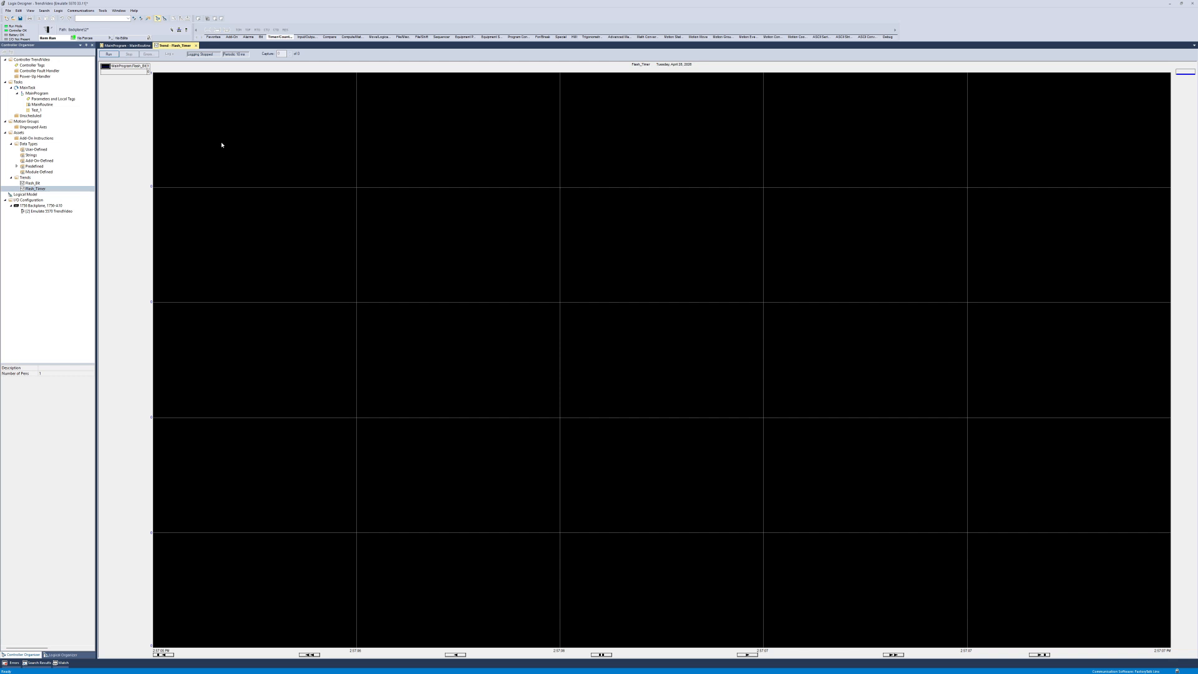
# Toggle the Start bit in the first rung of MainRoutine and return to the Flash_Timer trend
pyautogui.click(128, 45)
pyautogui.click(132, 68)
pyautogui.hotkey('ctrl', 't')
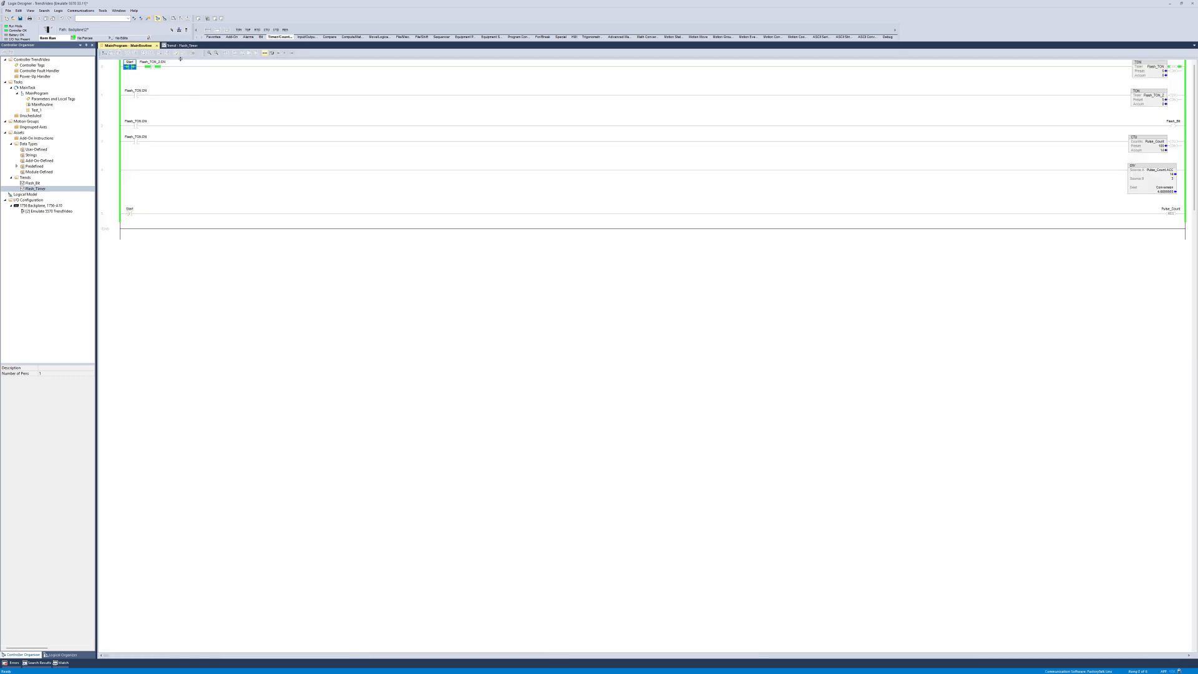
pyautogui.click(179, 45)
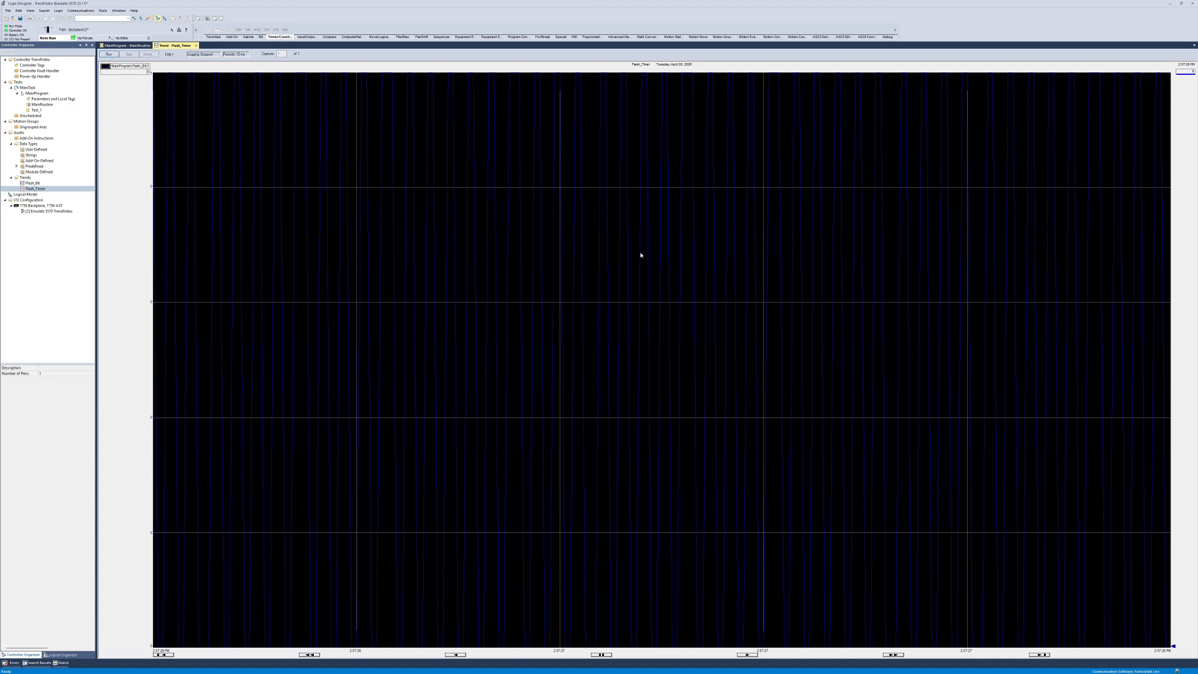
# In the trend's chart properties, change the Flash_Bit pen colour to orange and increase its line width
pyautogui.rightClick(542, 234)
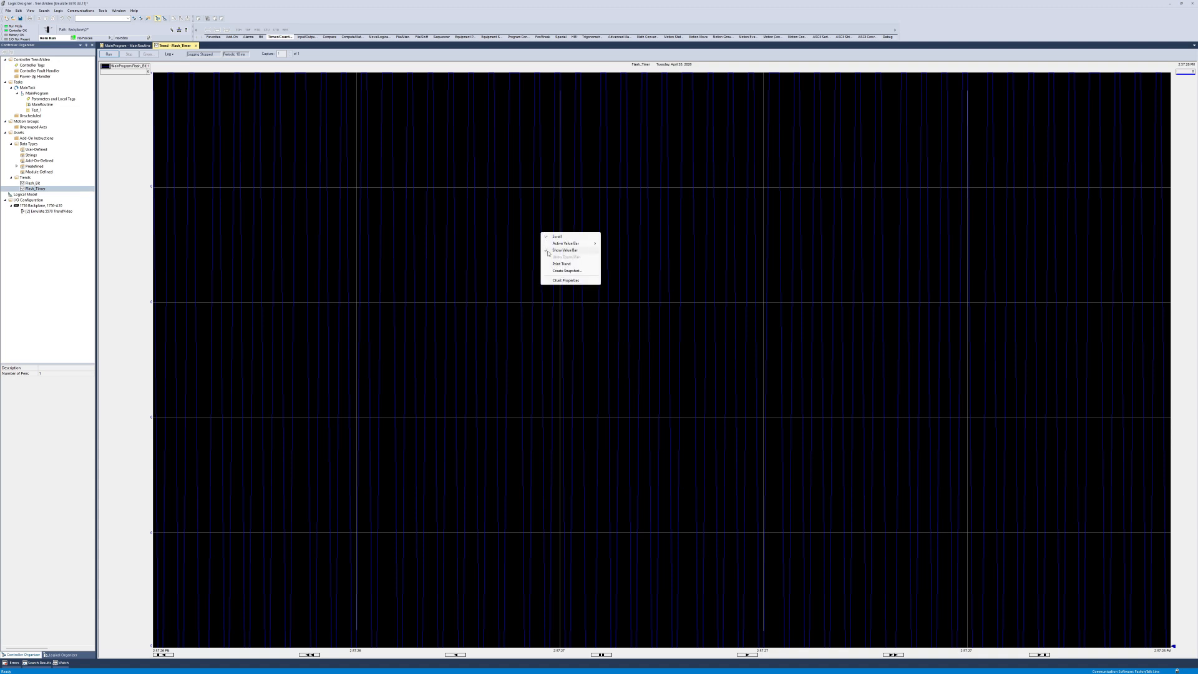
pyautogui.click(565, 281)
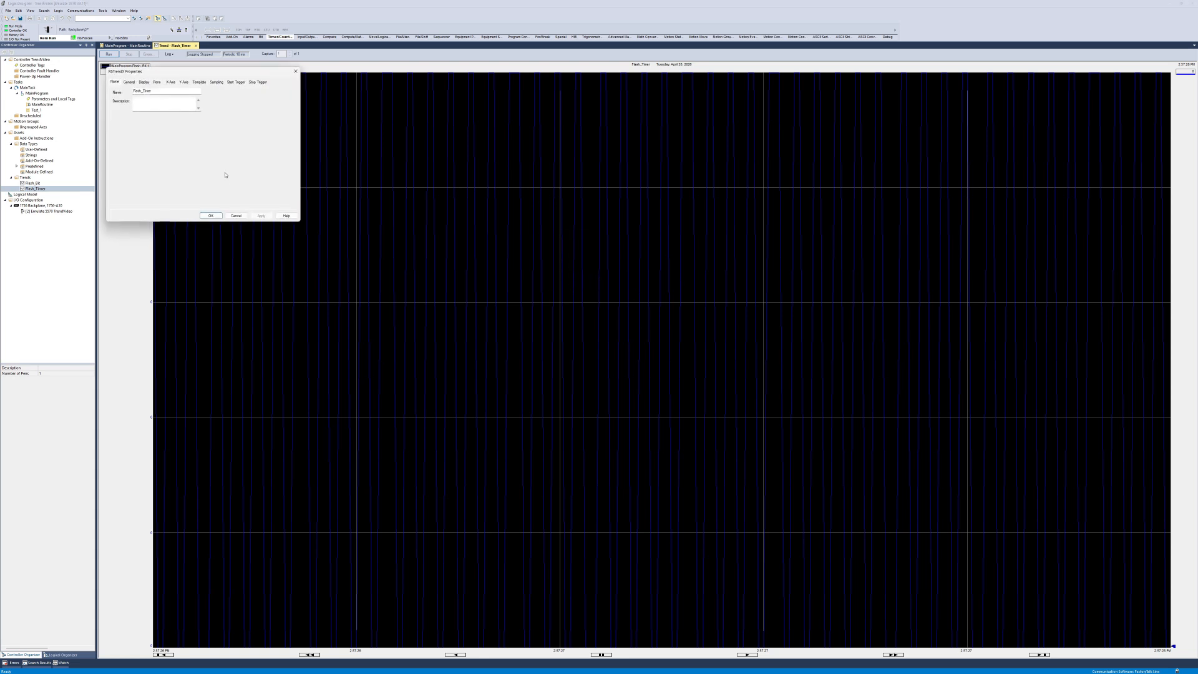
pyautogui.moveTo(184, 71); pyautogui.dragTo(553, 221)
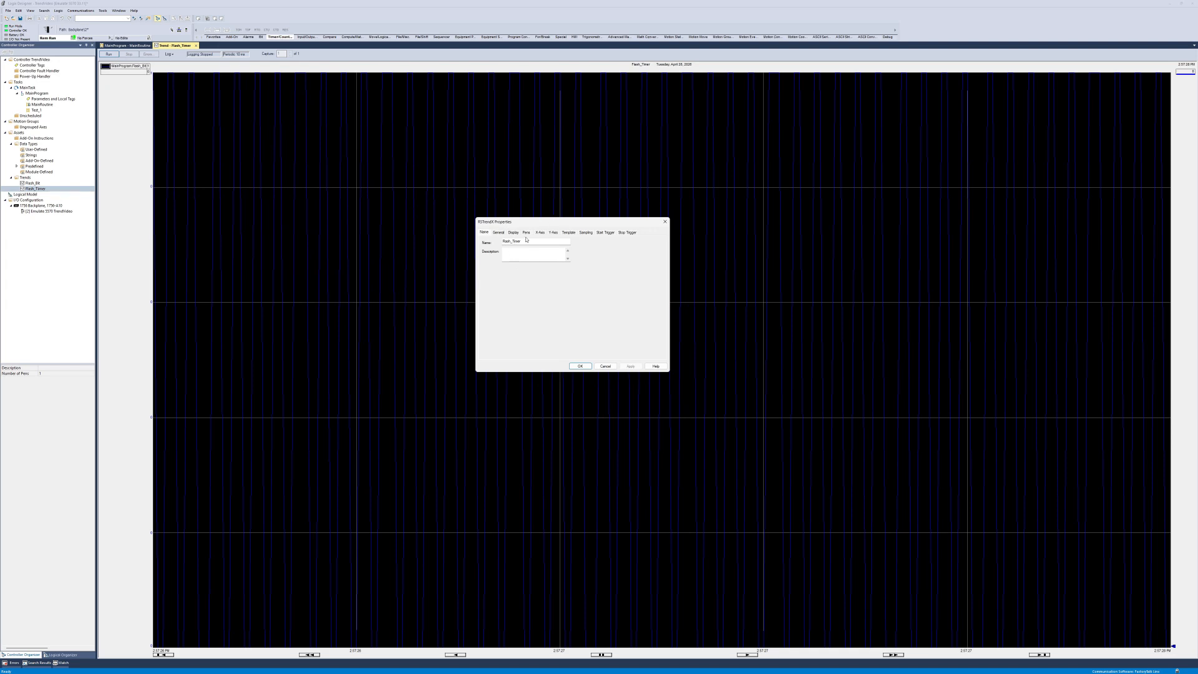
pyautogui.click(527, 232)
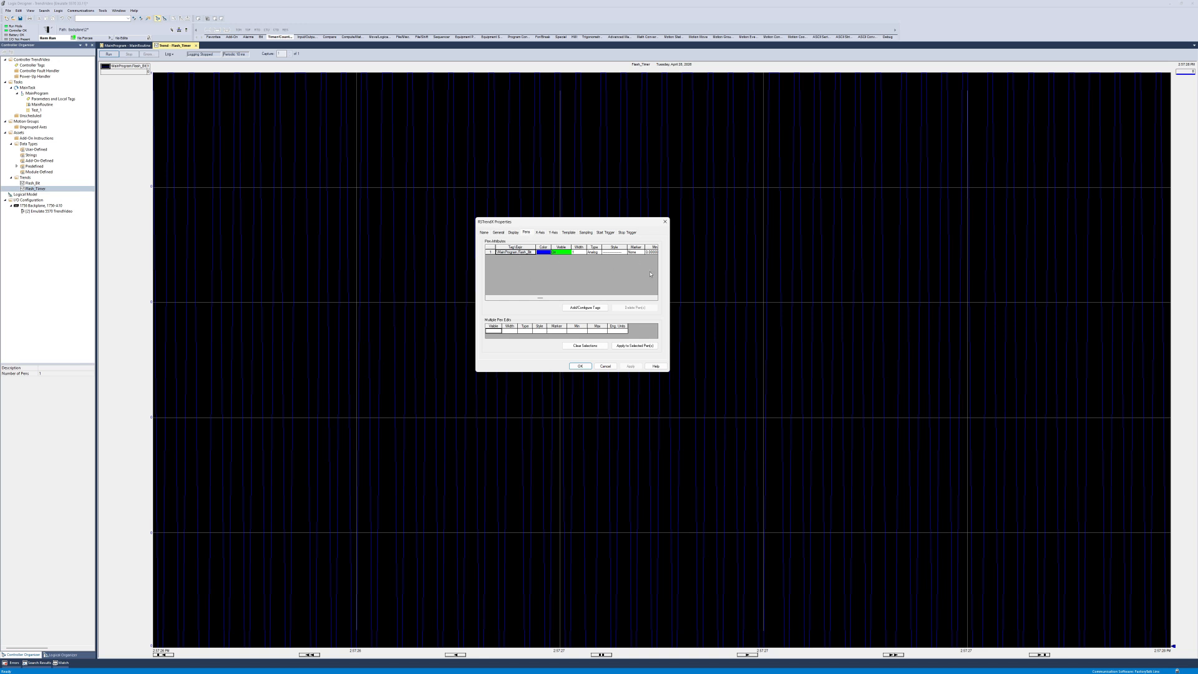
pyautogui.click(544, 254)
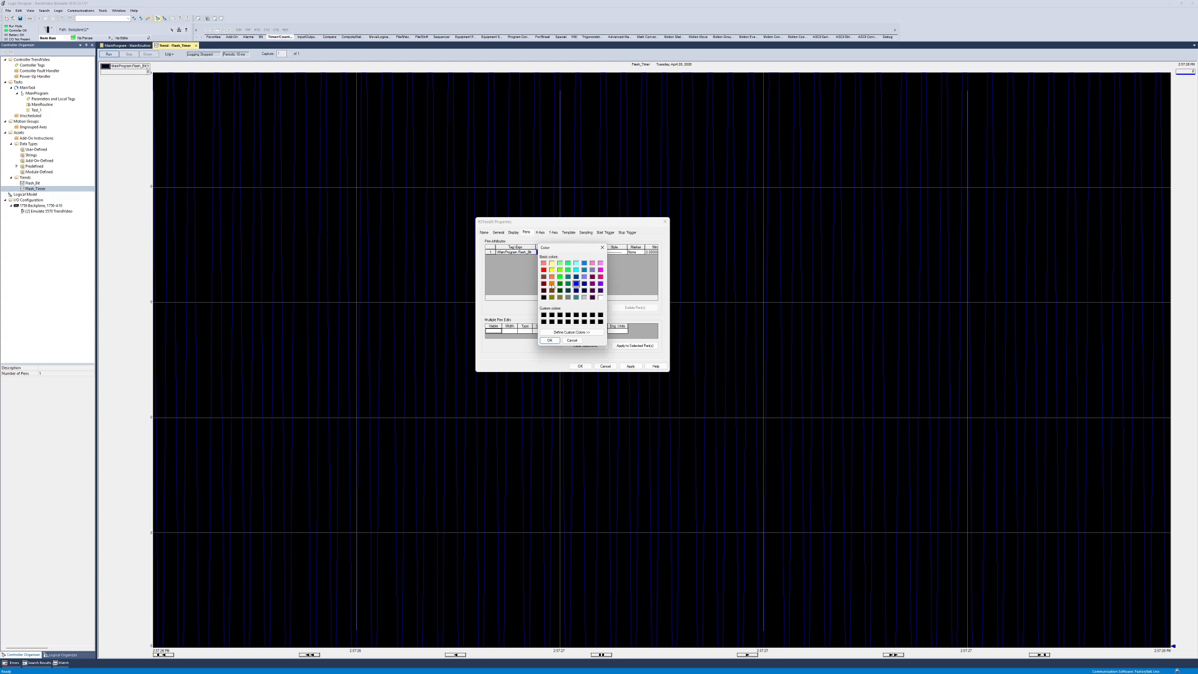
pyautogui.click(552, 284)
pyautogui.click(550, 341)
pyautogui.click(580, 251)
pyautogui.press('Down')
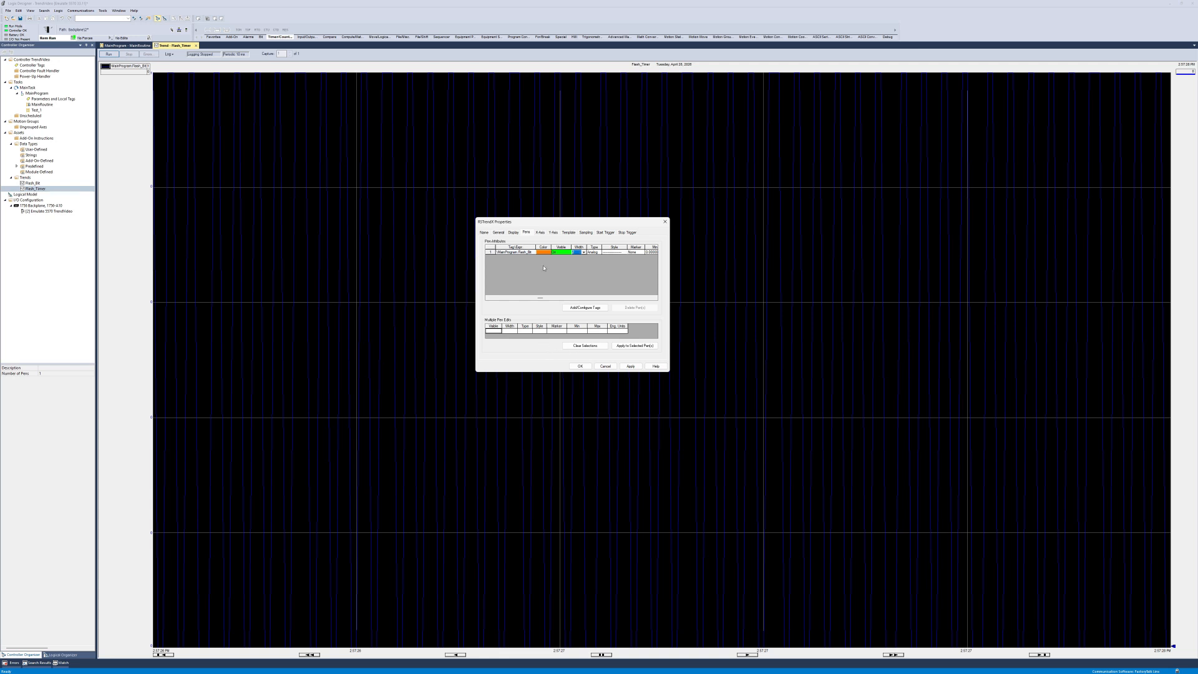
# Set the trend's X-axis time span to 10 seconds and apply it
pyautogui.click(540, 232)
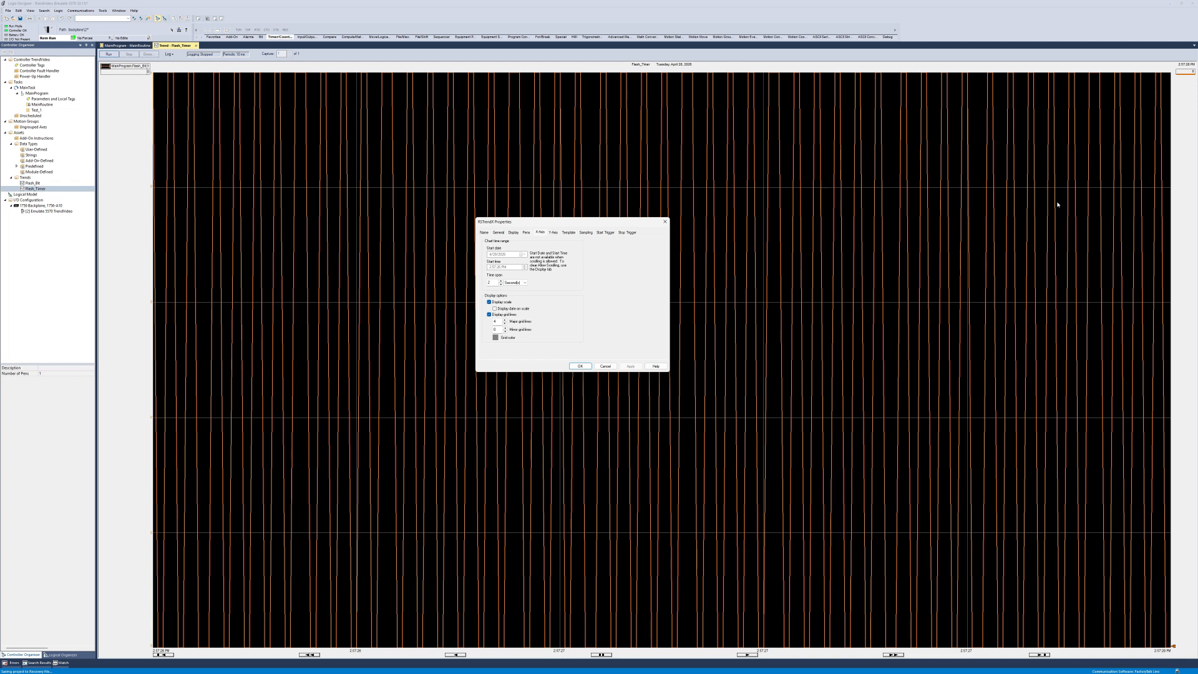
pyautogui.moveTo(494, 282); pyautogui.dragTo(476, 284)
pyautogui.click(631, 366)
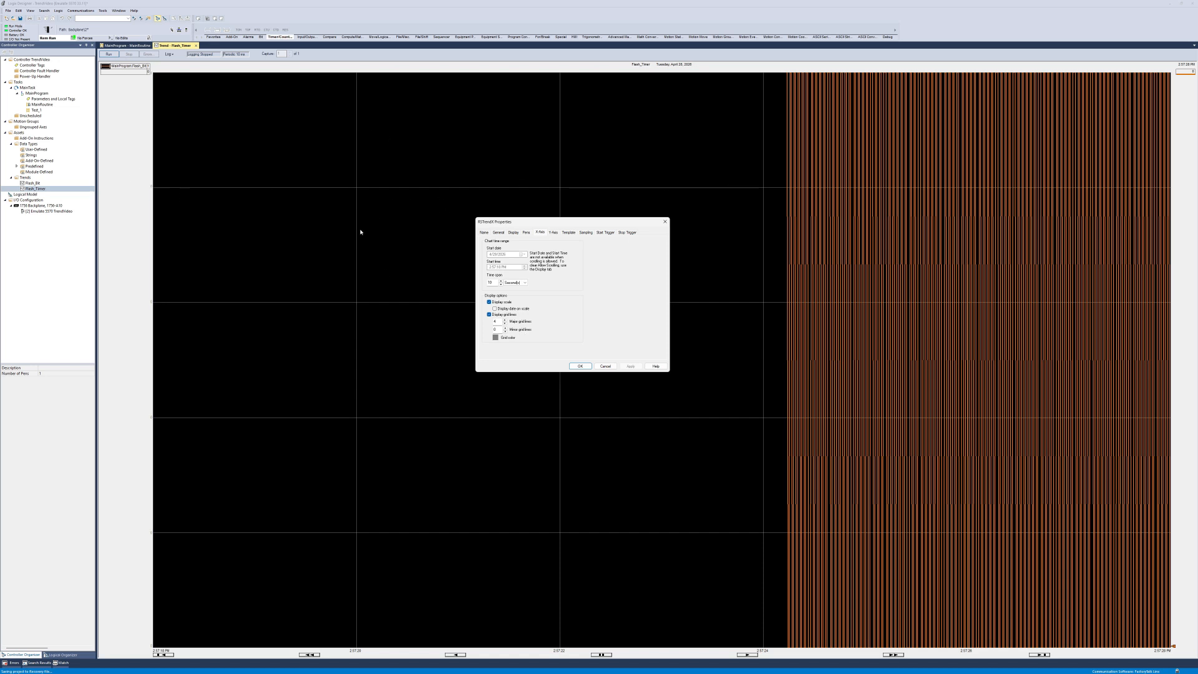
# Switch the trend's Y-axis range to custom, enter minimum and maximum values, and accept the chart properties
pyautogui.click(553, 234)
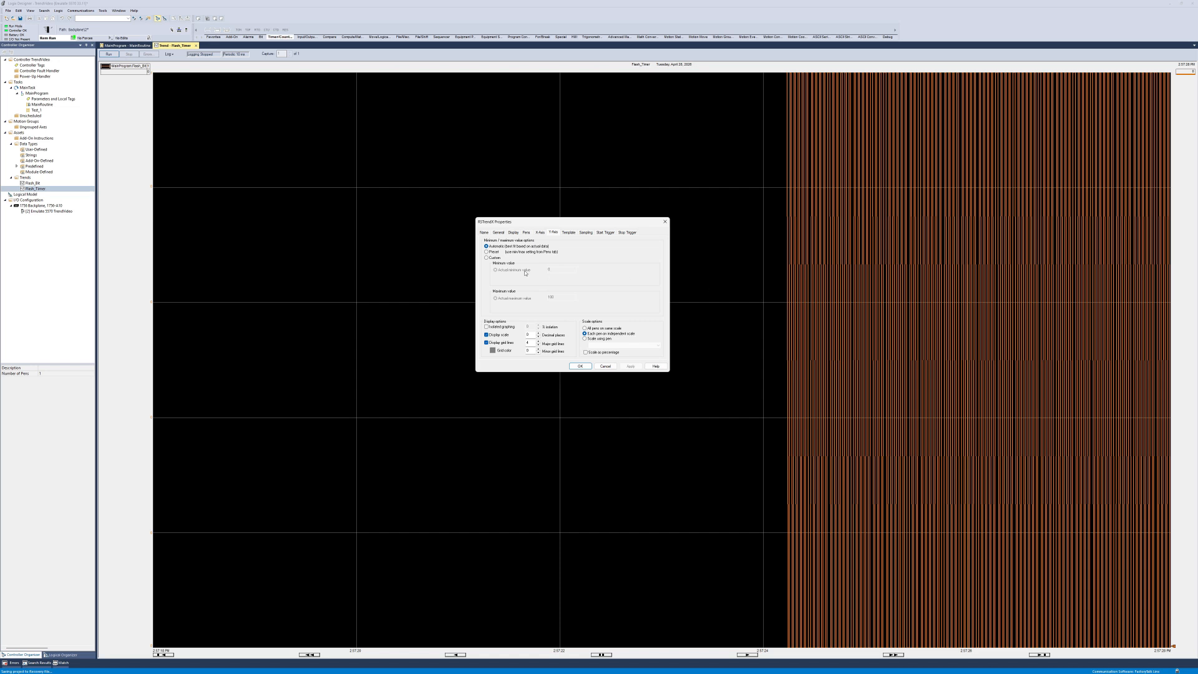
pyautogui.click(486, 258)
pyautogui.click(566, 272)
pyautogui.press('Tab')
pyautogui.click(580, 366)
# Record a short run of the Flash_Timer trend and zoom temporarily into part of the stopped waveform
pyautogui.click(108, 54)
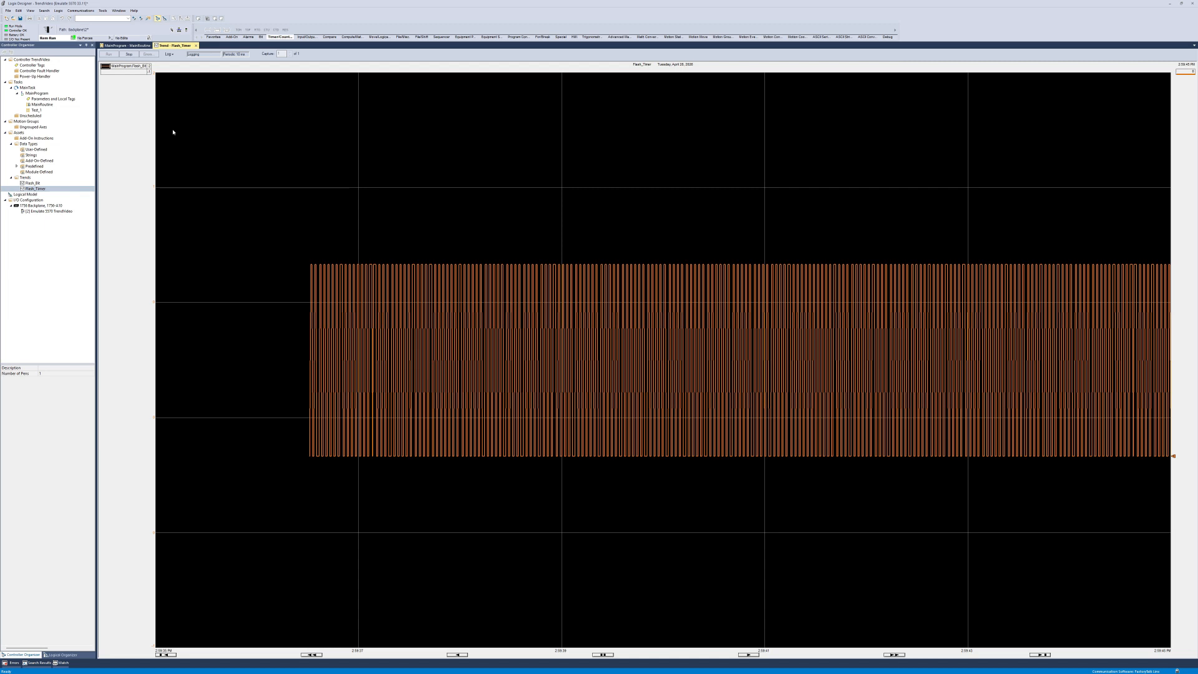
pyautogui.click(128, 54)
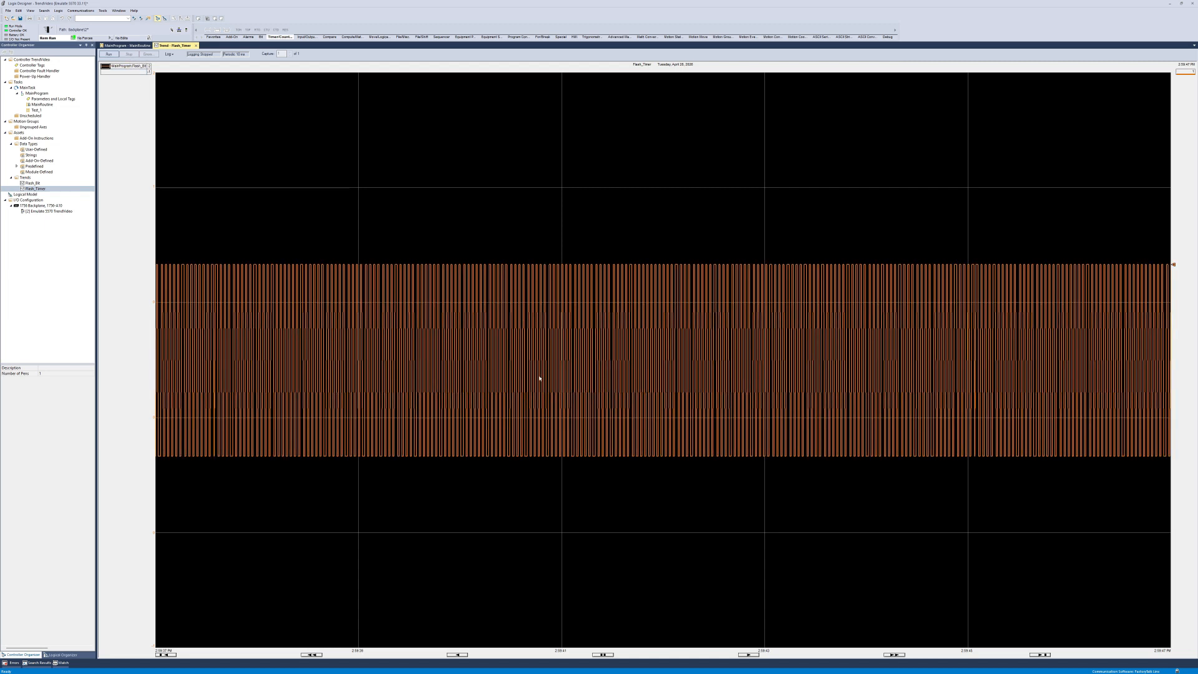
pyautogui.moveTo(305, 224); pyautogui.dragTo(656, 468)
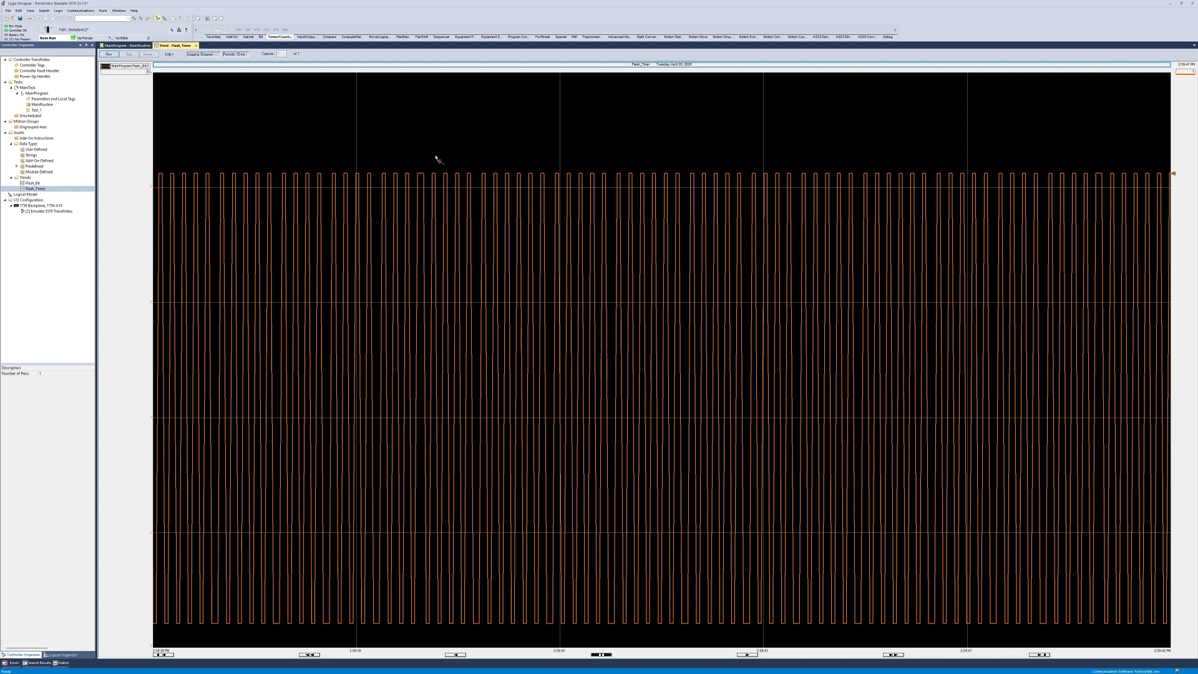
pyautogui.rightClick(458, 211)
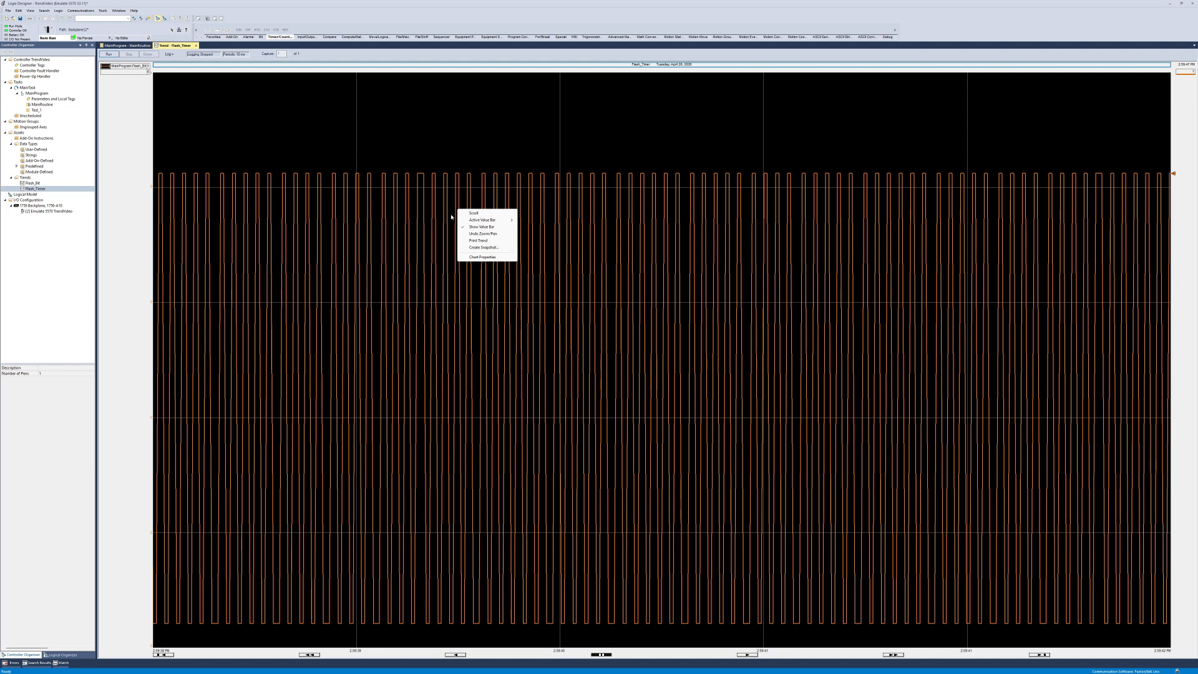
pyautogui.click(484, 235)
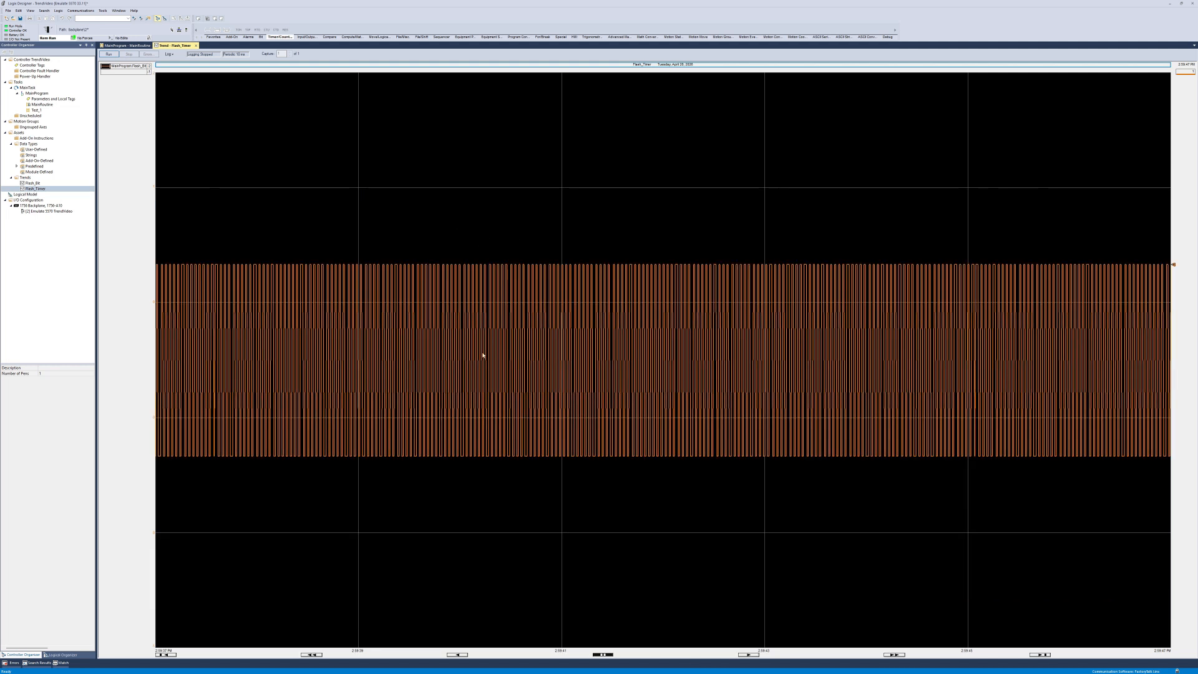
# Set the Flash_Timer trend's sample period to 1 millisecond in the chart properties
pyautogui.rightClick(451, 257)
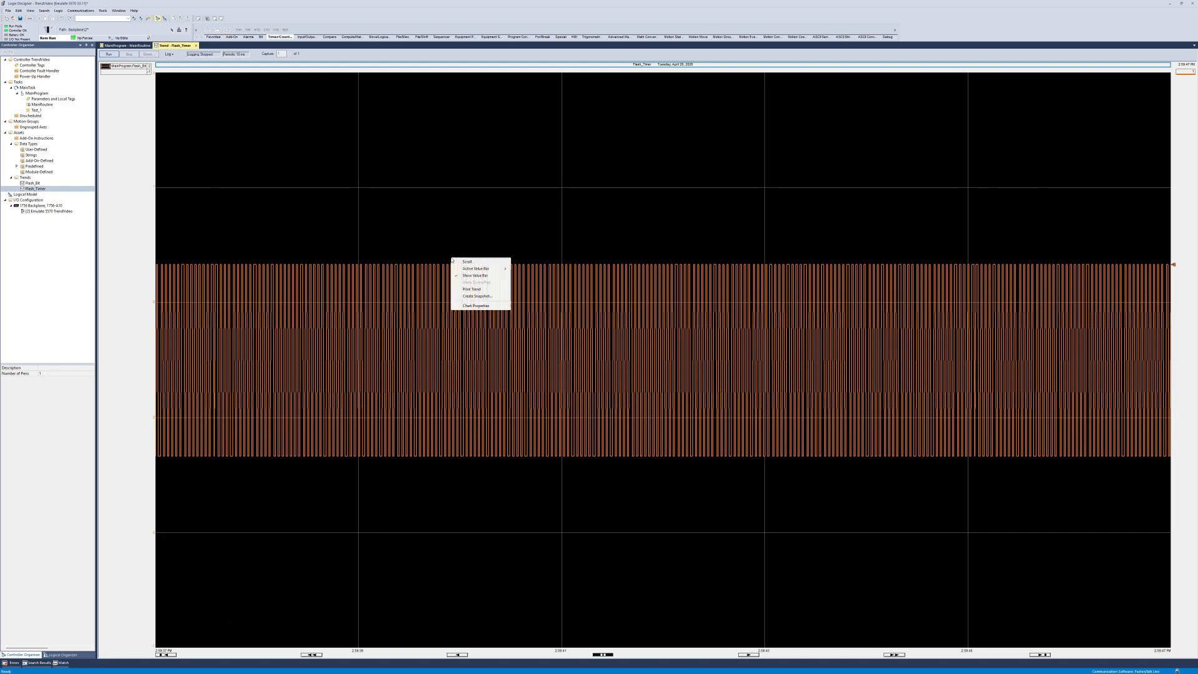
pyautogui.click(476, 305)
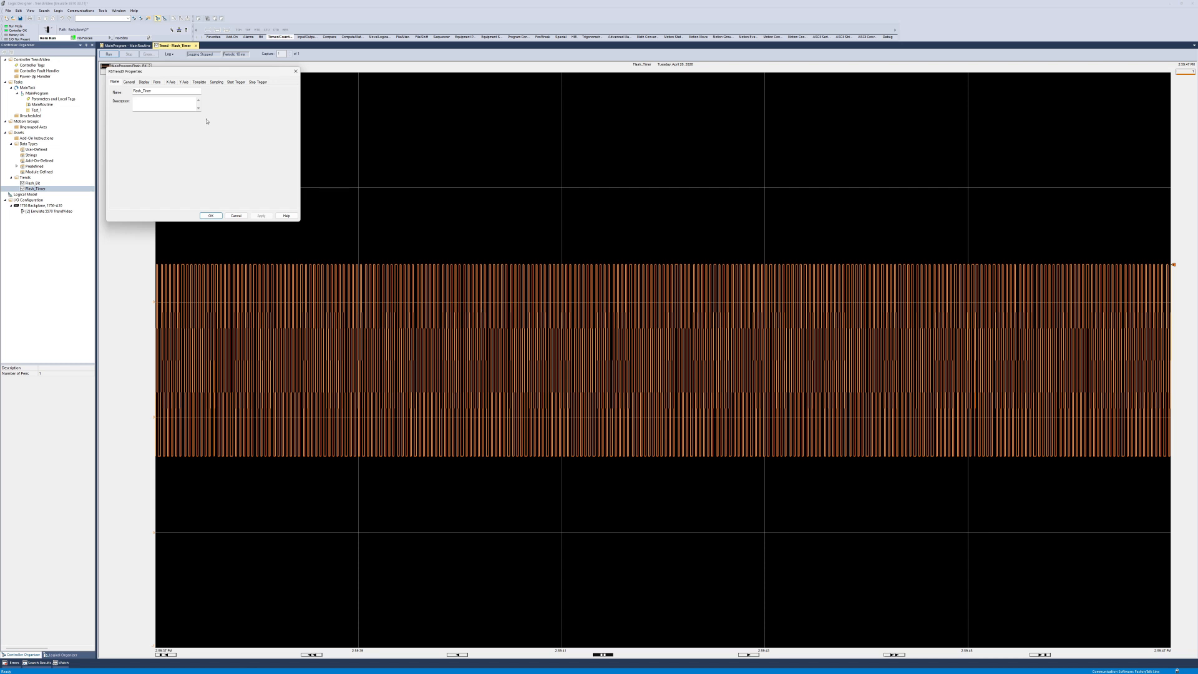
pyautogui.moveTo(192, 74); pyautogui.dragTo(528, 240)
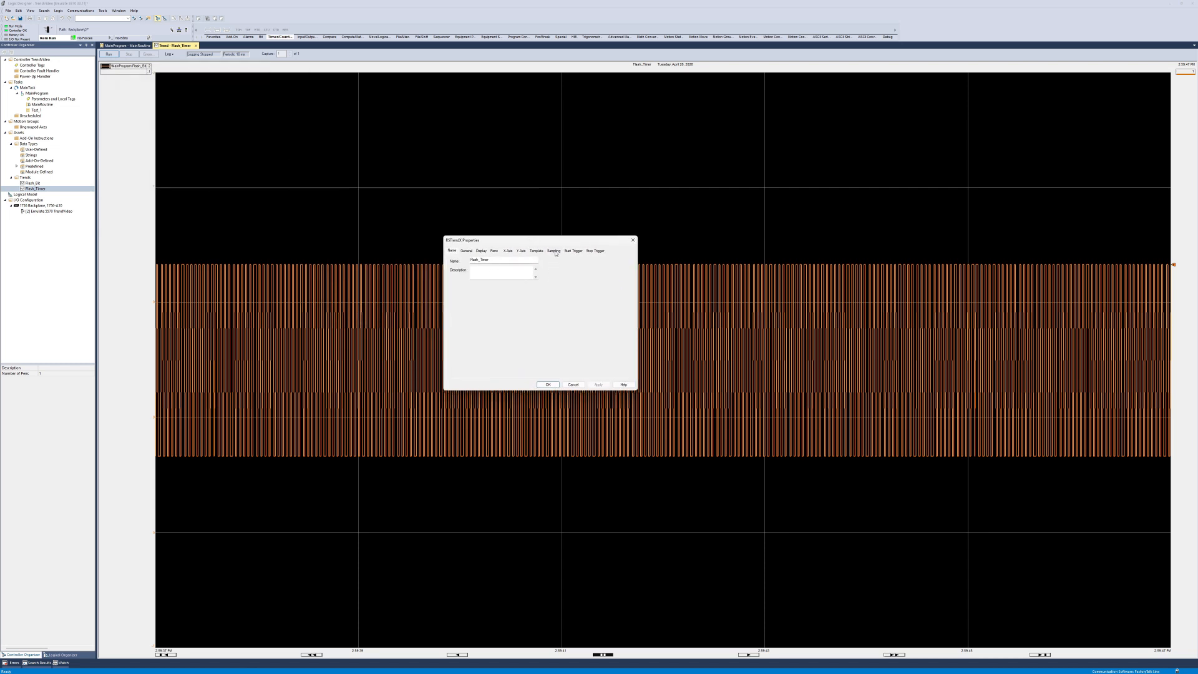
pyautogui.click(554, 251)
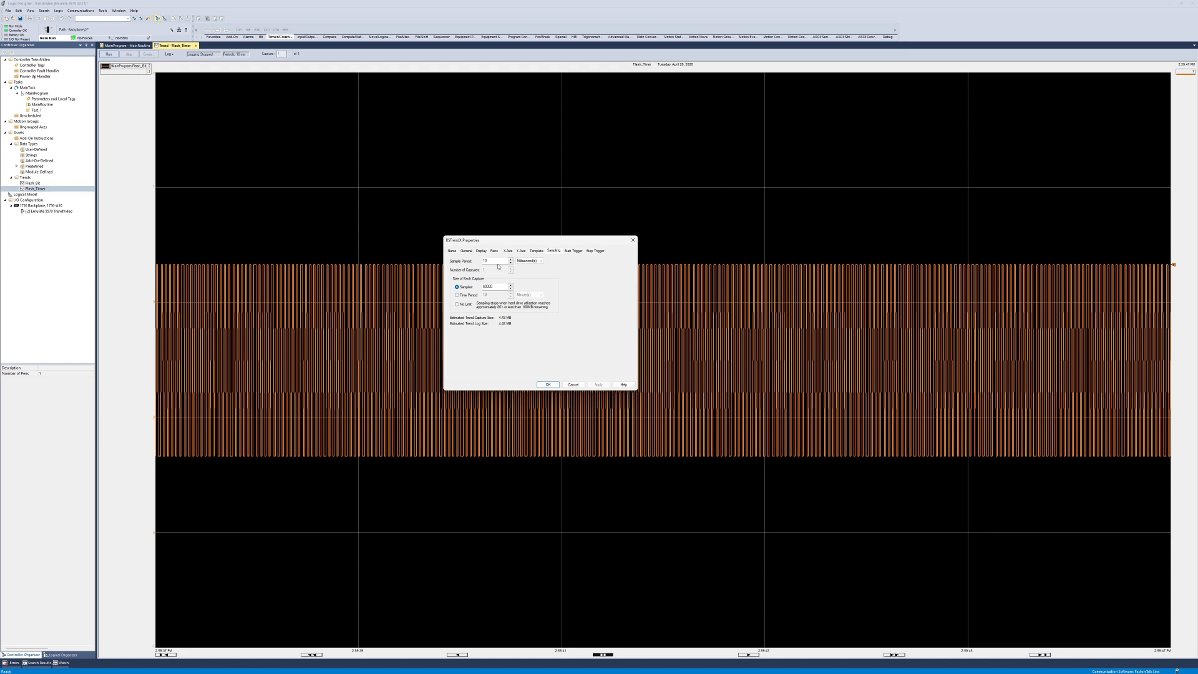
pyautogui.click(496, 260)
pyautogui.click(597, 384)
pyautogui.click(553, 385)
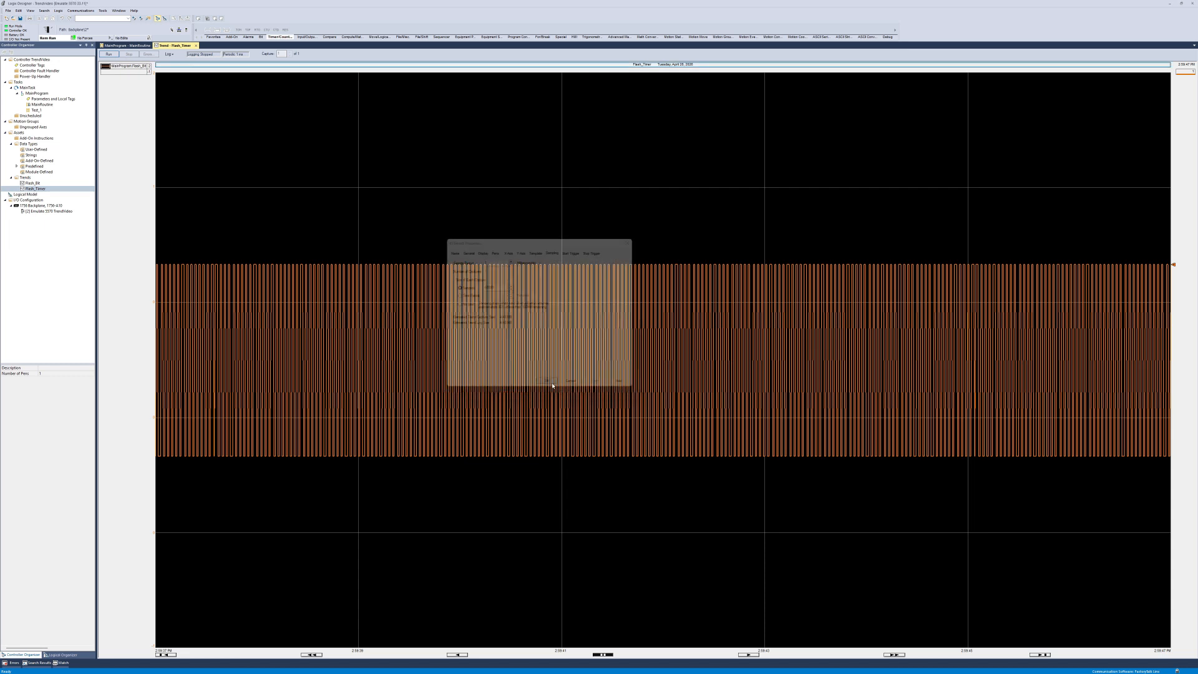
# Record a new run of the trend and zoom in on the beginning of the captured waveform
pyautogui.click(109, 55)
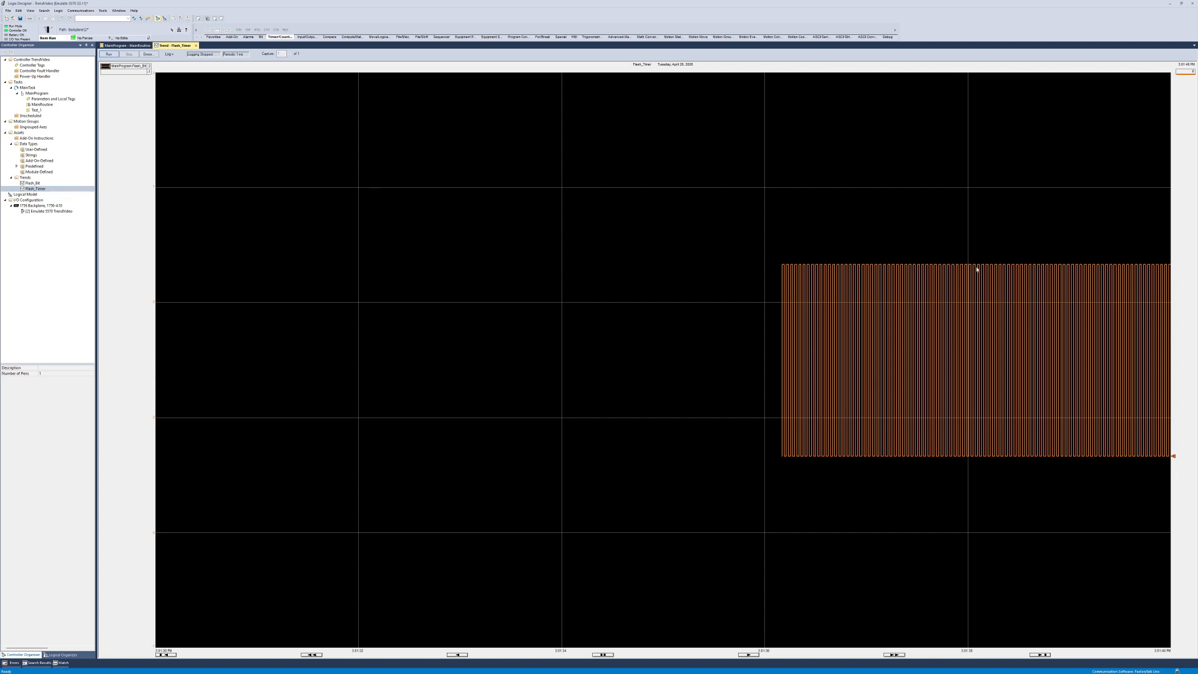
pyautogui.moveTo(776, 227); pyautogui.dragTo(949, 392)
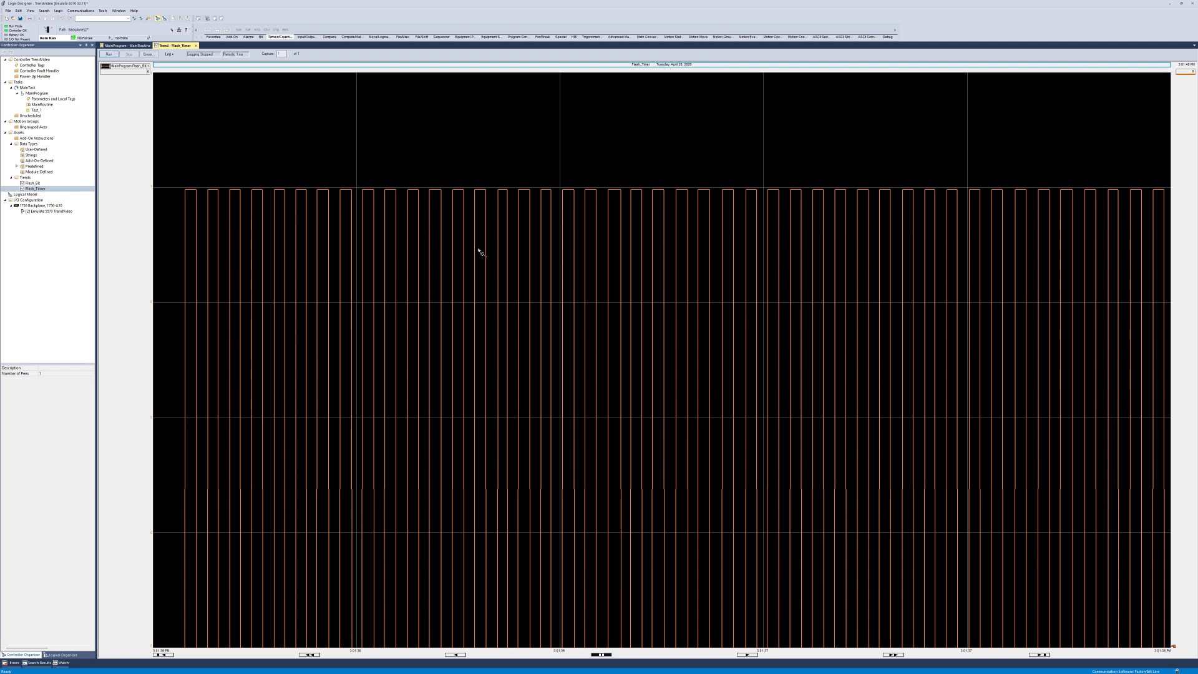
# Place the value bar alternately on the rising and falling edges of a Flash_Bit pulse to examine its timing
pyautogui.click(534, 259)
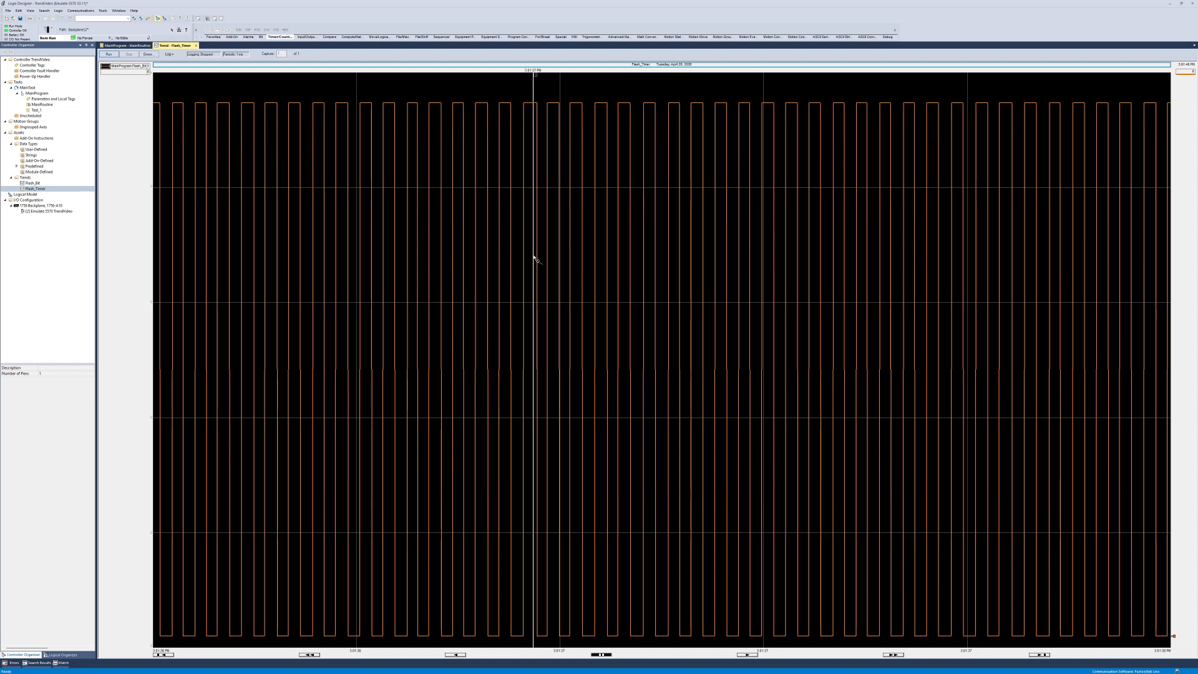
pyautogui.click(601, 246)
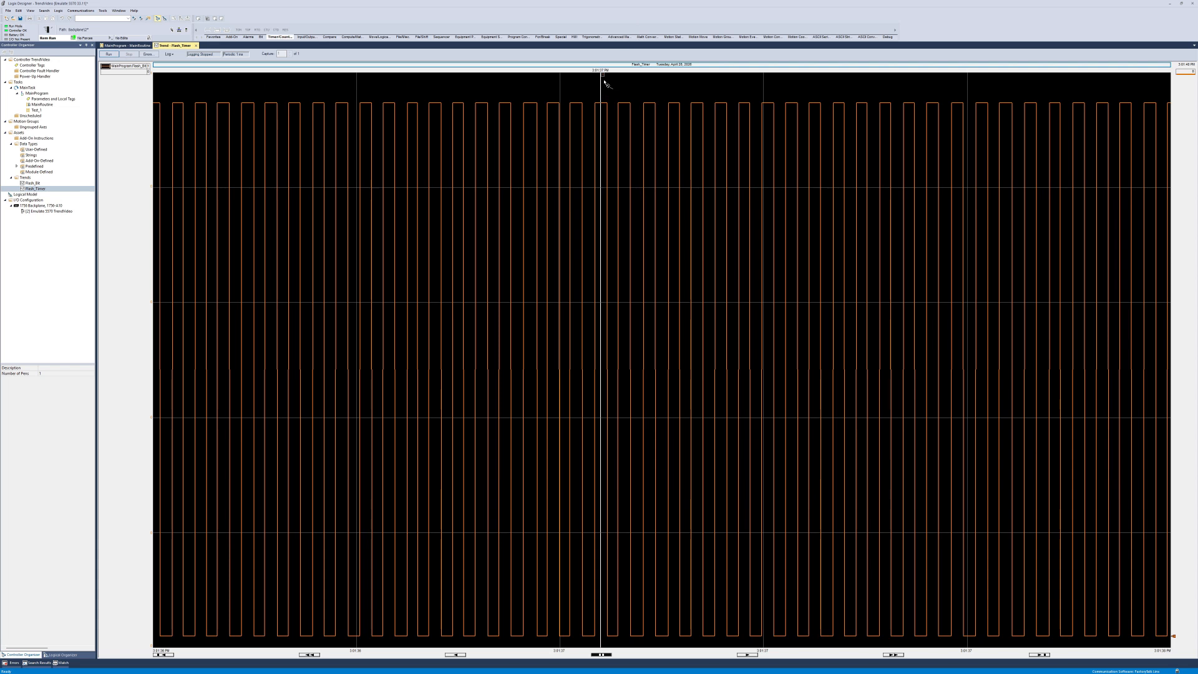
pyautogui.click(611, 125)
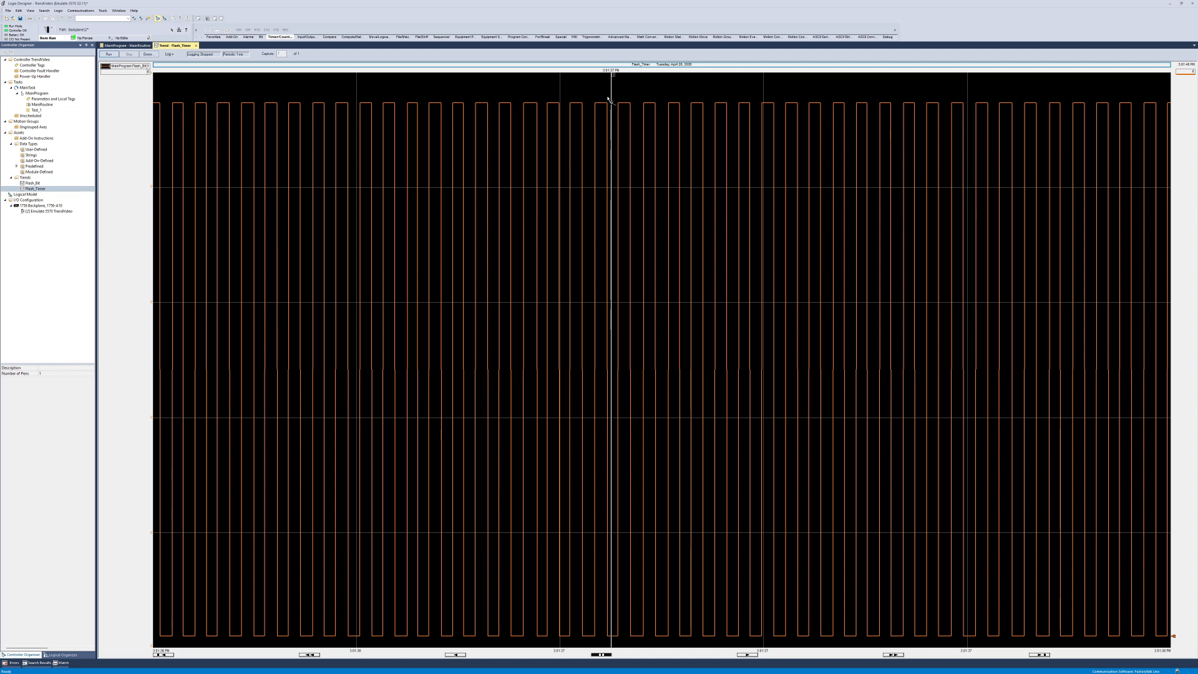
pyautogui.click(600, 103)
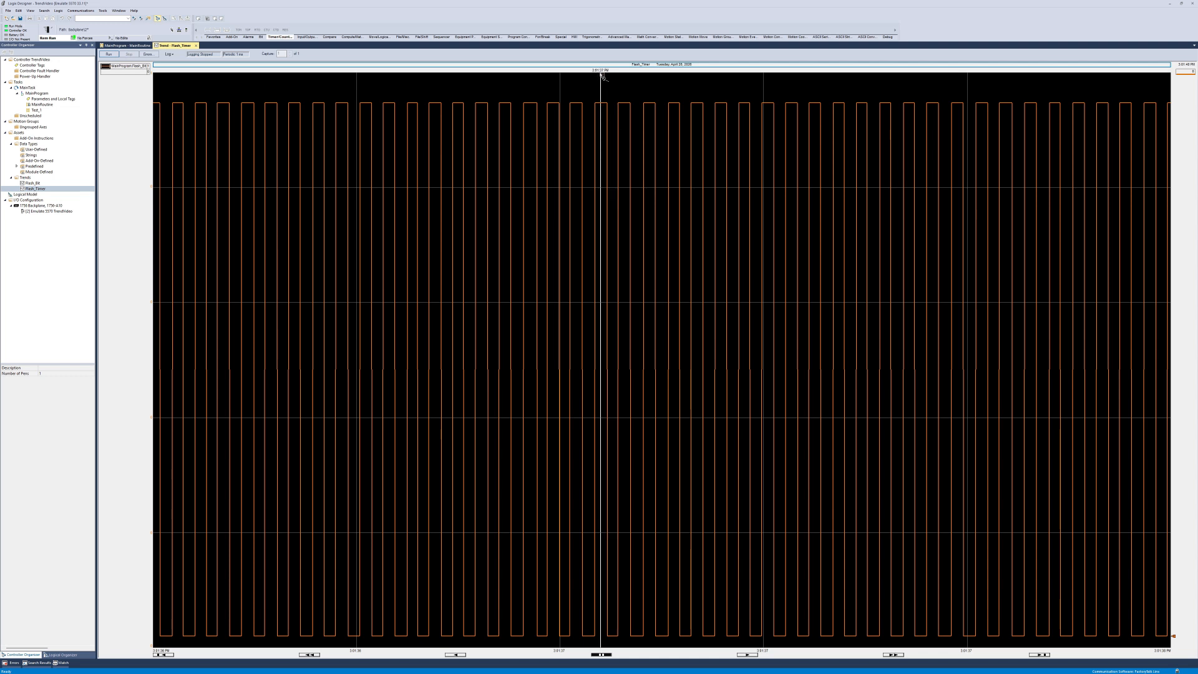
pyautogui.click(612, 106)
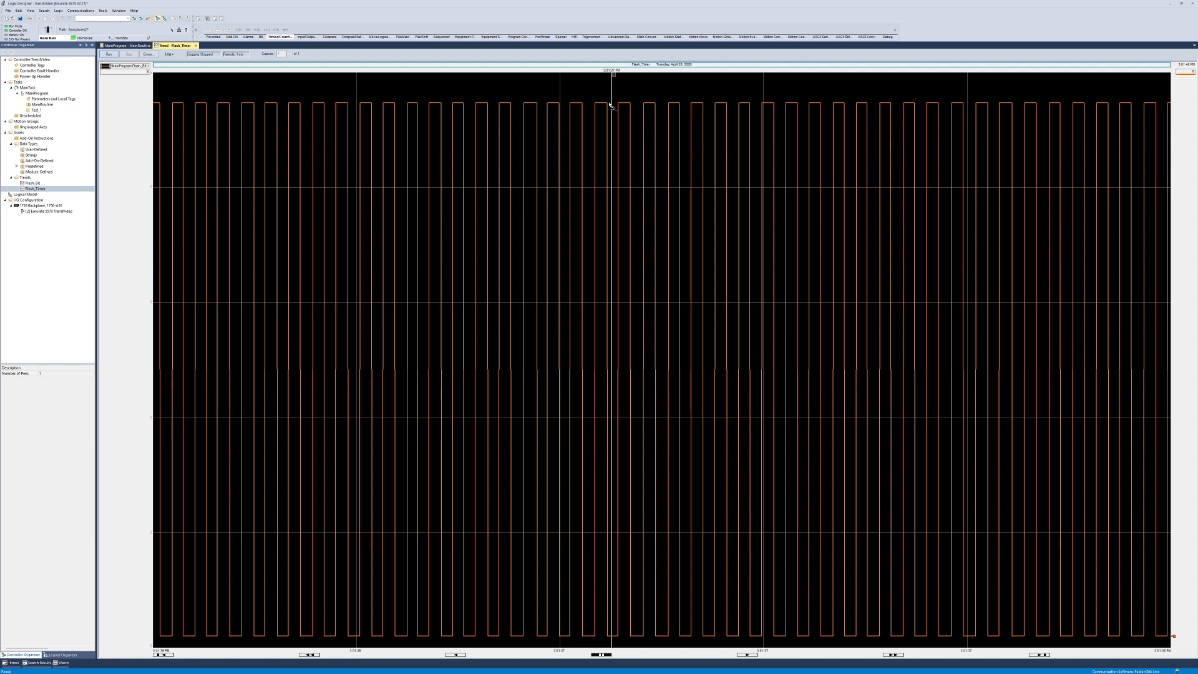
pyautogui.click(603, 111)
pyautogui.click(613, 111)
pyautogui.click(603, 109)
pyautogui.click(612, 111)
# Enable the display of milliseconds in the Flash_Timer chart properties and accept them
pyautogui.rightClick(627, 135)
pyautogui.click(646, 181)
pyautogui.moveTo(233, 72); pyautogui.dragTo(599, 179)
pyautogui.click(512, 184)
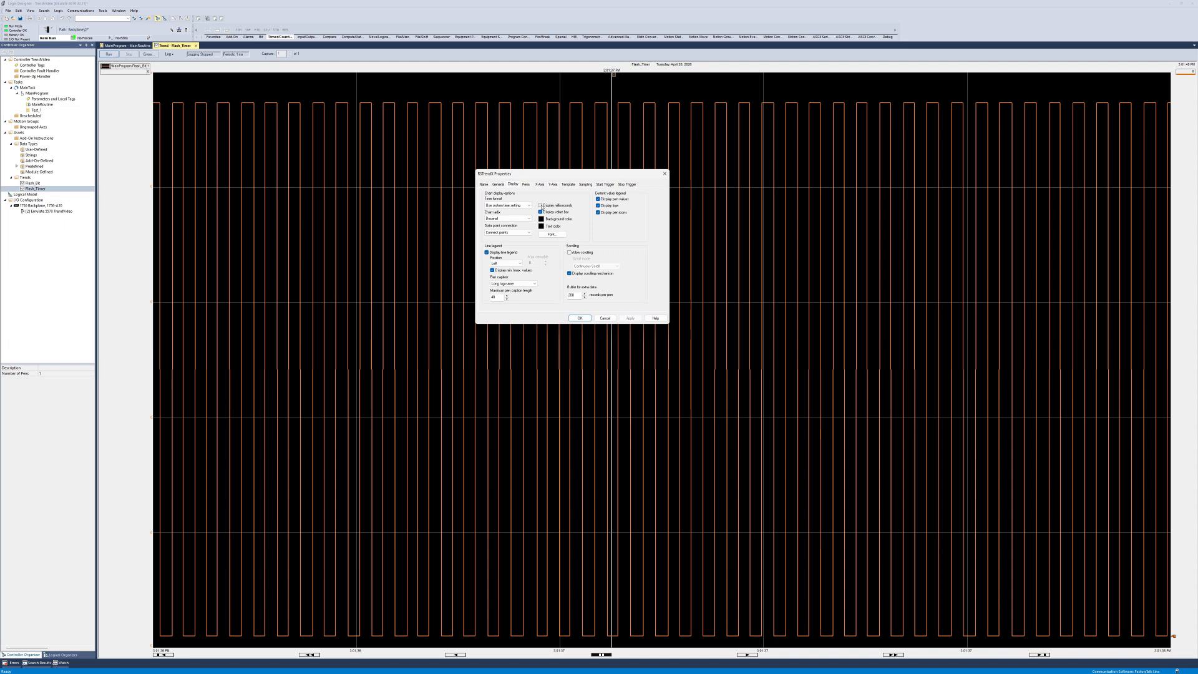
pyautogui.click(579, 318)
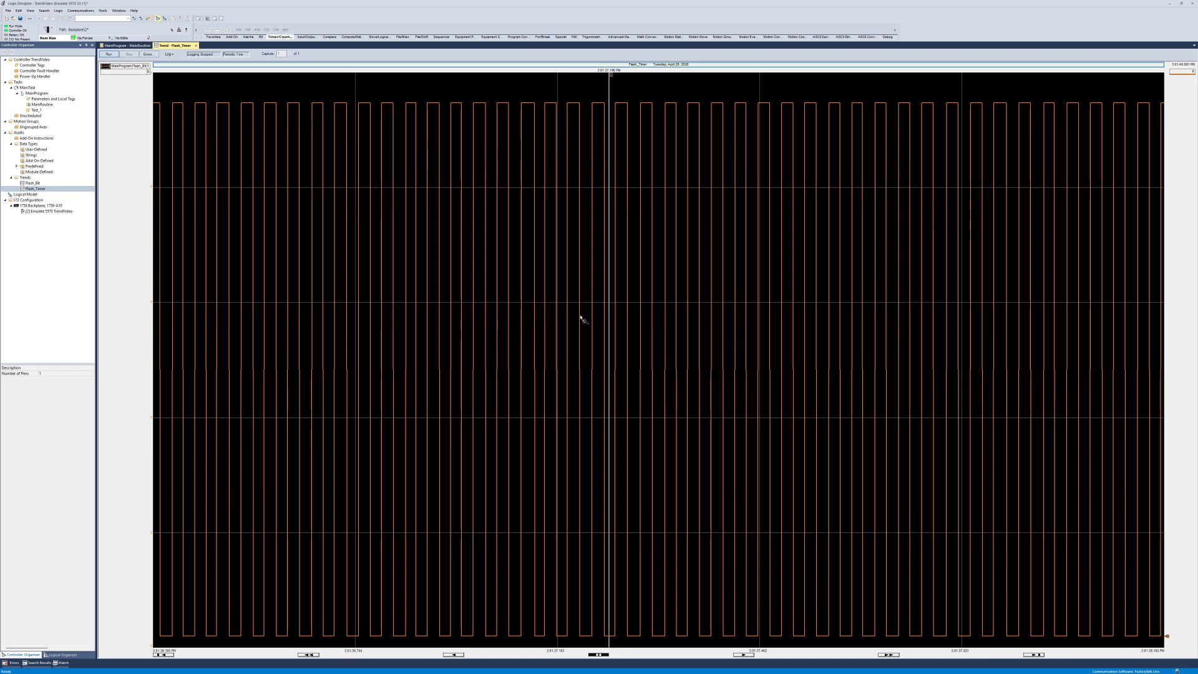
# Read the millisecond timestamps at both edges of one pulse with the value bar, and undo the zoom
pyautogui.click(593, 111)
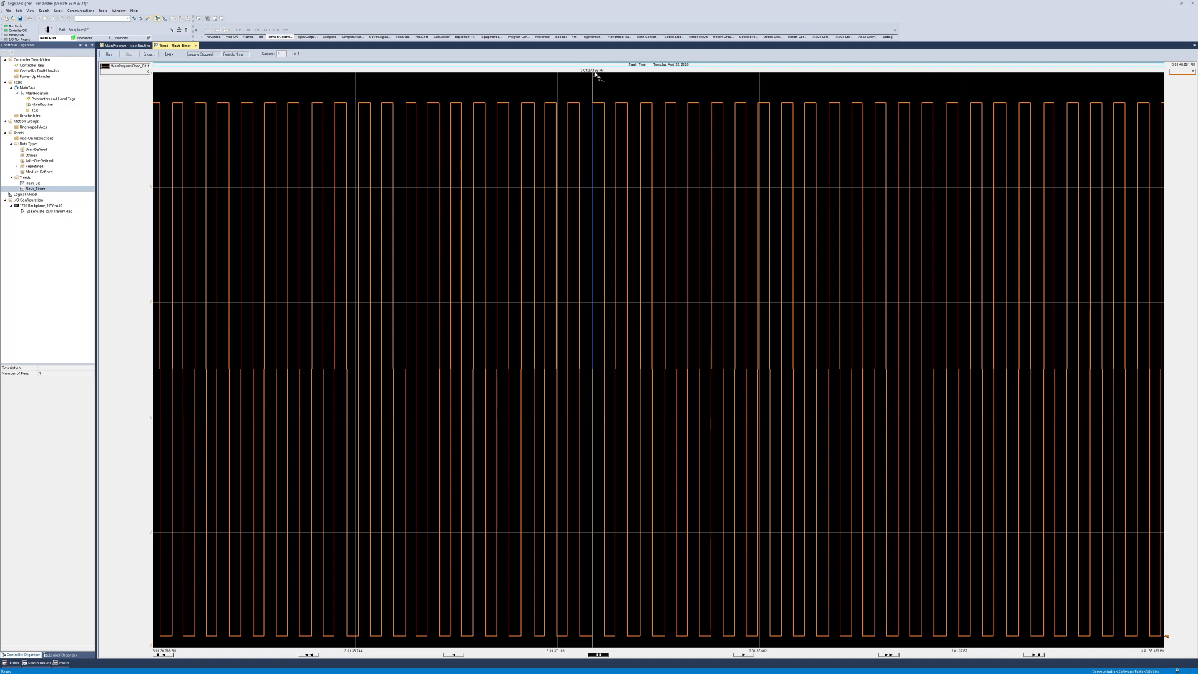
pyautogui.click(604, 107)
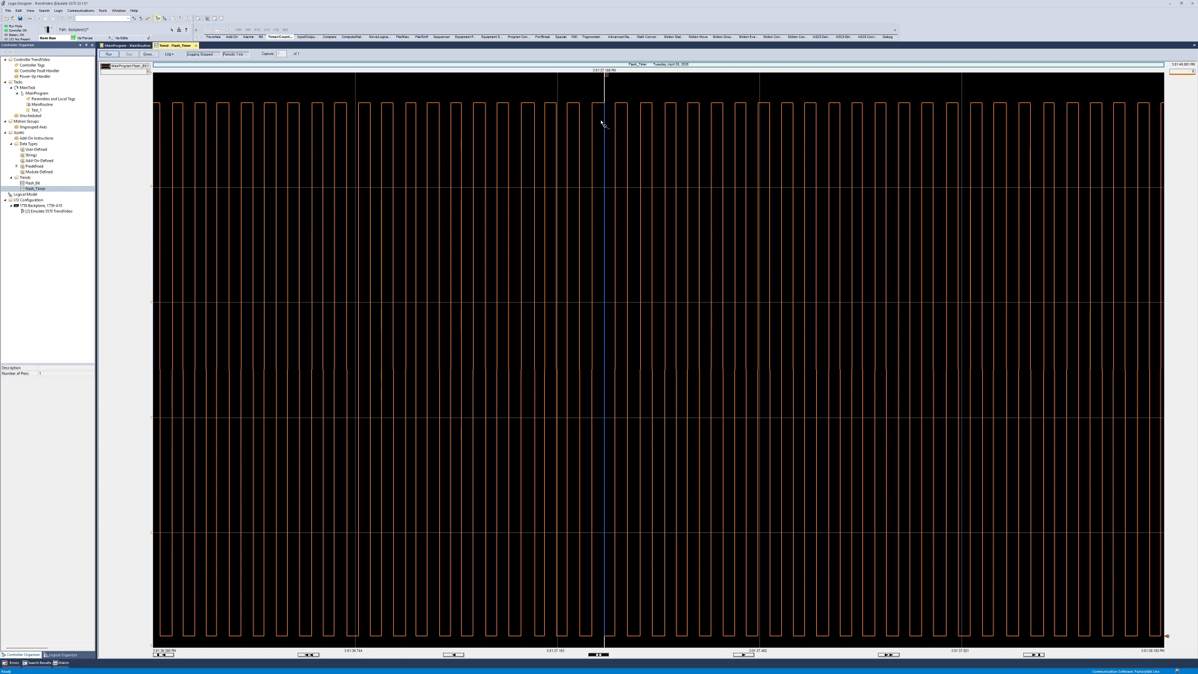
pyautogui.rightClick(498, 229)
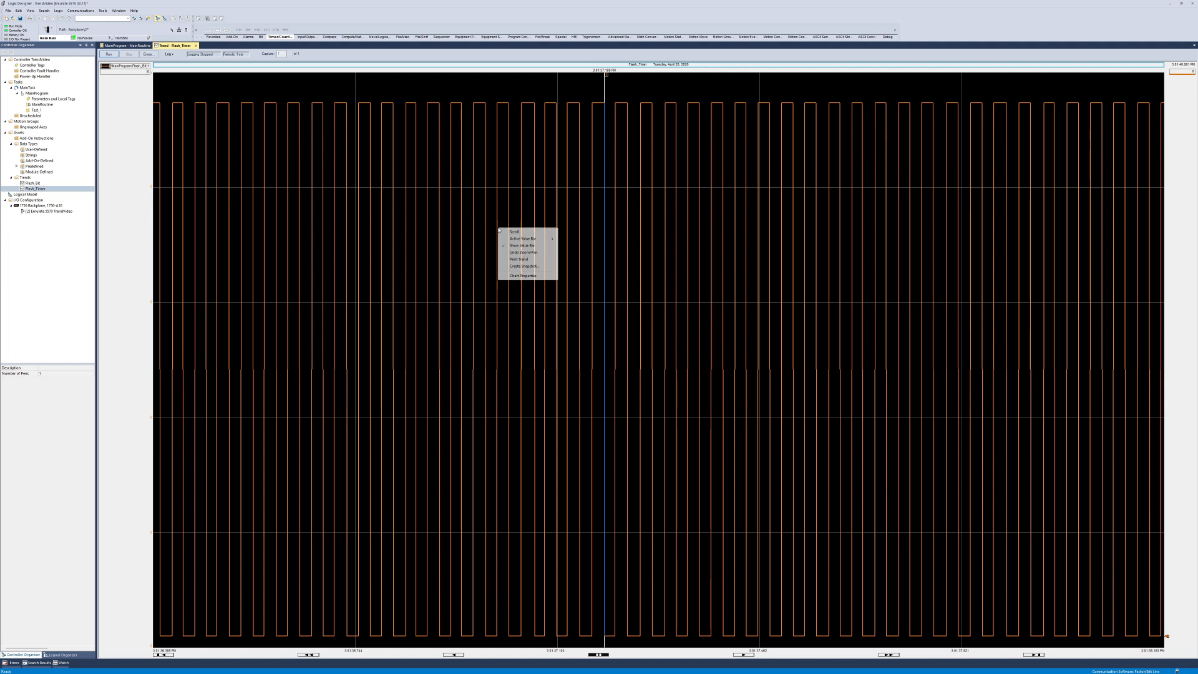
pyautogui.click(528, 253)
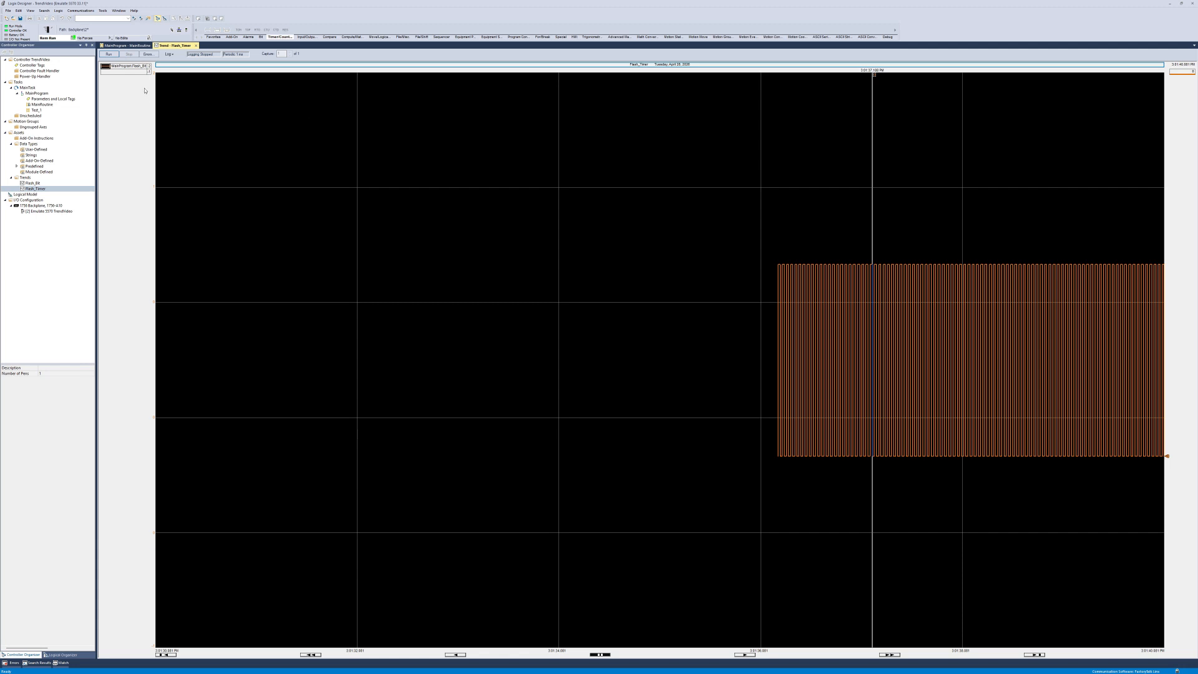
# Review the timer, counter and conversion logic in MainRoutine and return to the Flash_Timer trend
pyautogui.click(127, 46)
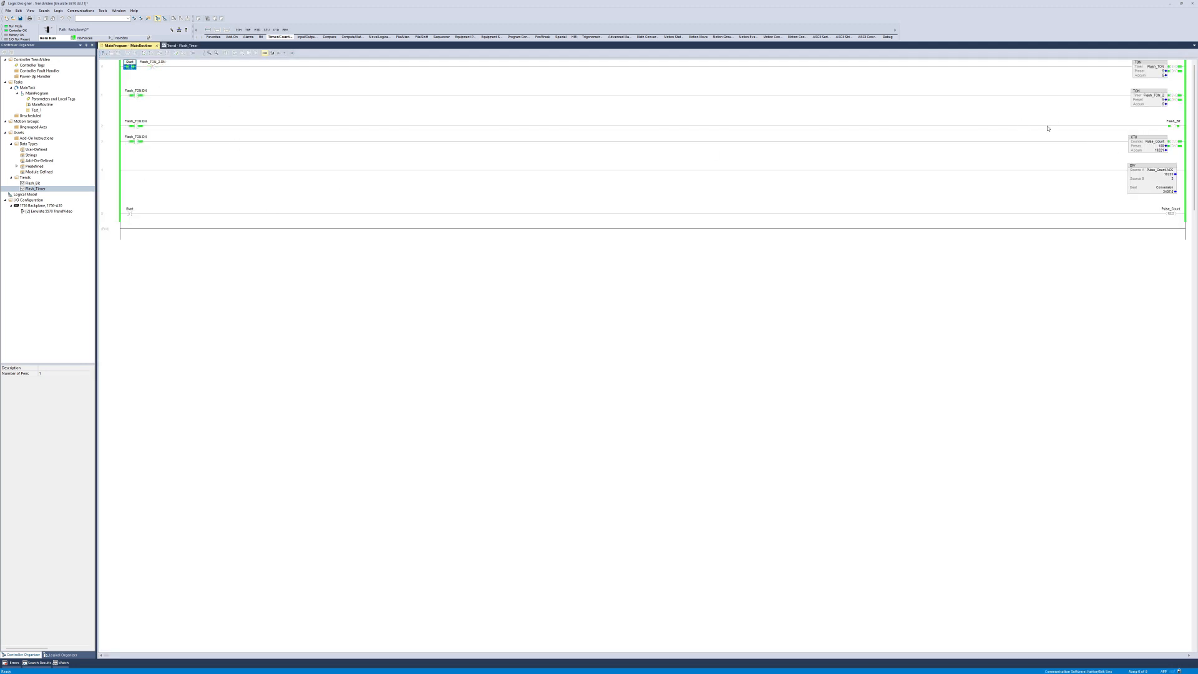
pyautogui.moveTo(1164, 78)
pyautogui.click(181, 46)
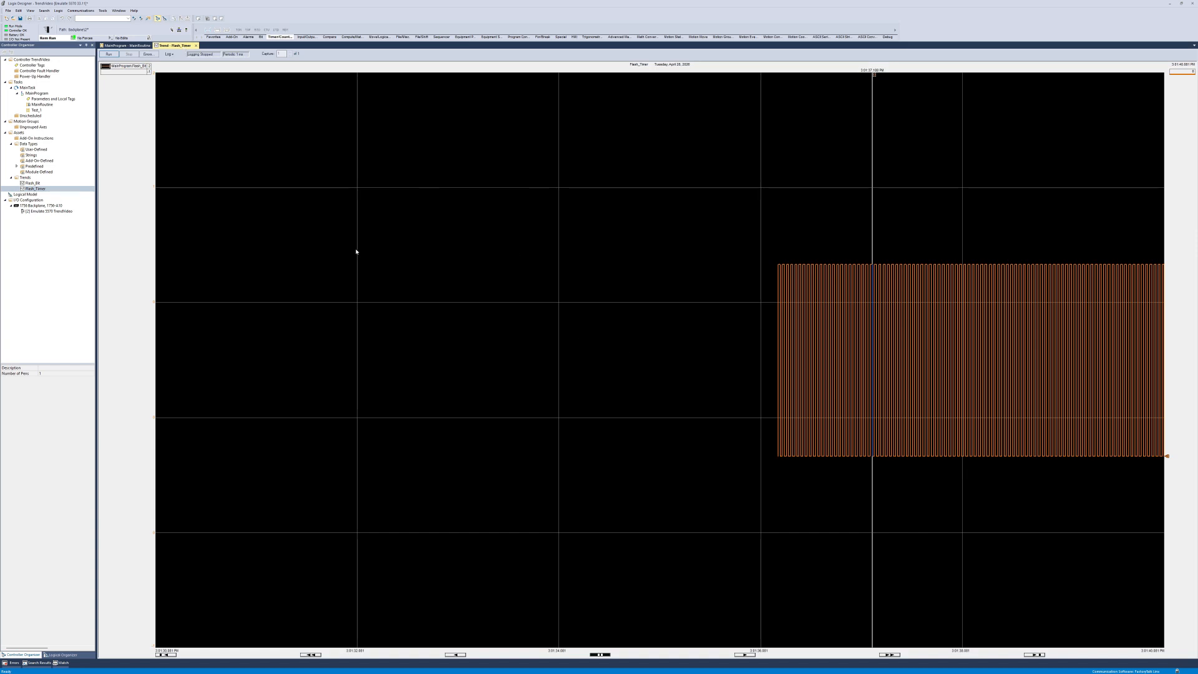
# Add the MainProgram tag Conversion to the tags charted by the Flash_Timer trend
pyautogui.rightClick(475, 277)
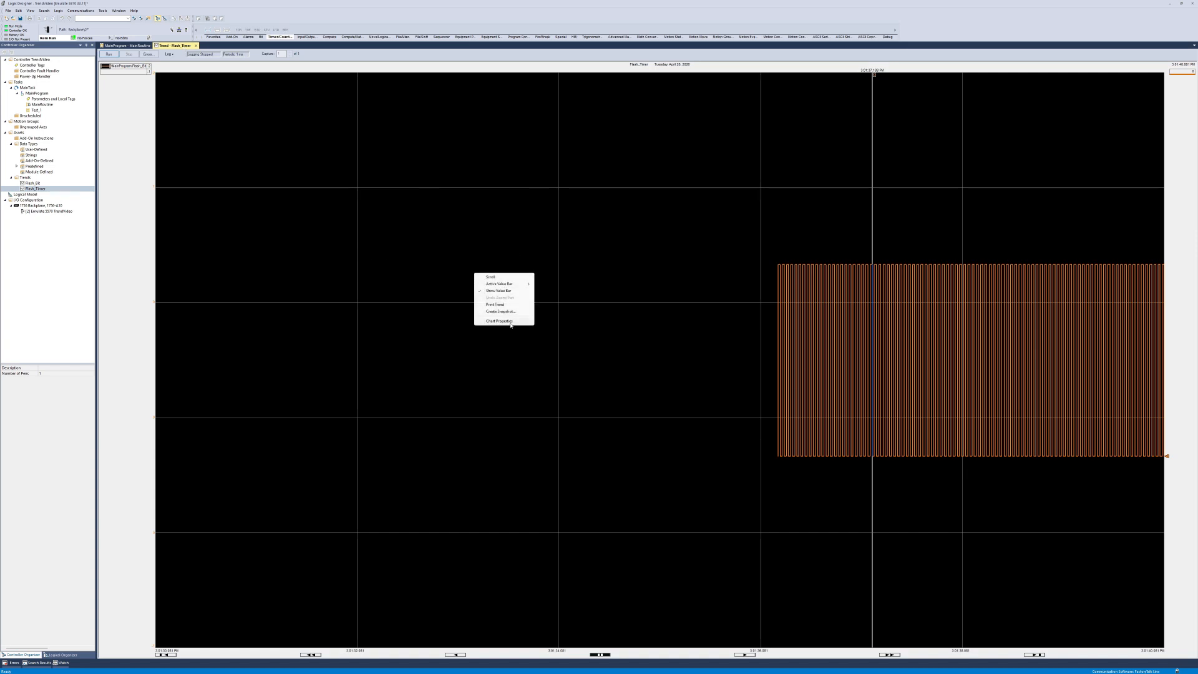
pyautogui.click(500, 321)
pyautogui.moveTo(178, 74); pyautogui.dragTo(366, 195)
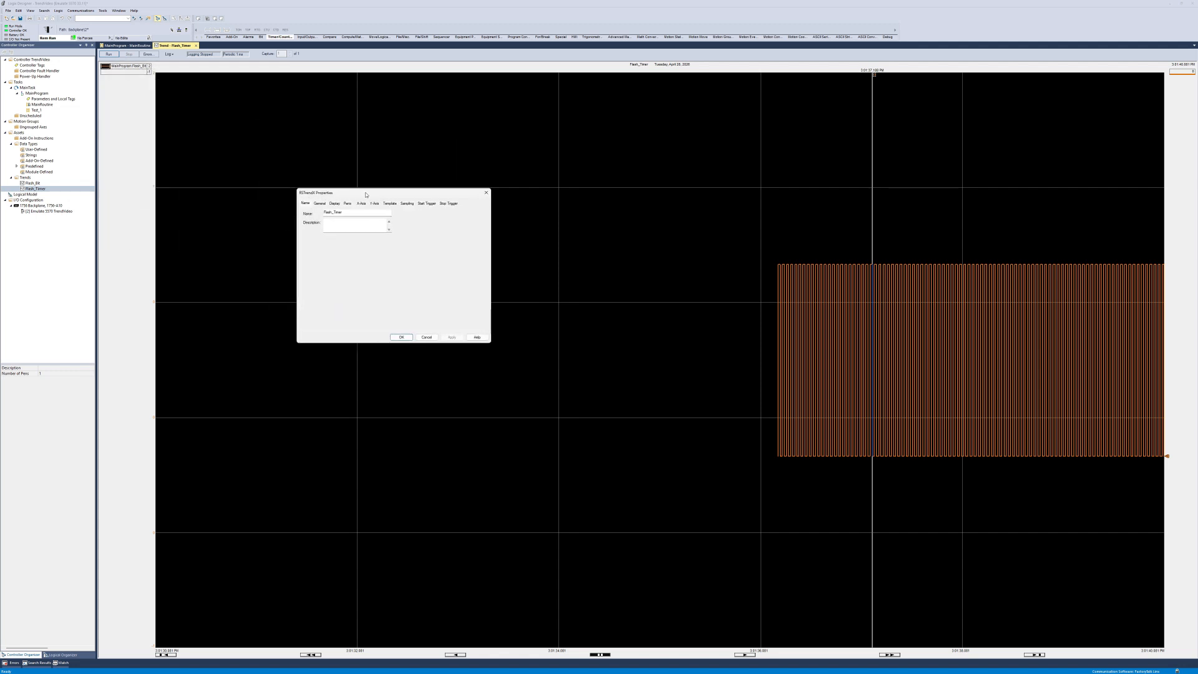
pyautogui.click(347, 204)
pyautogui.click(406, 279)
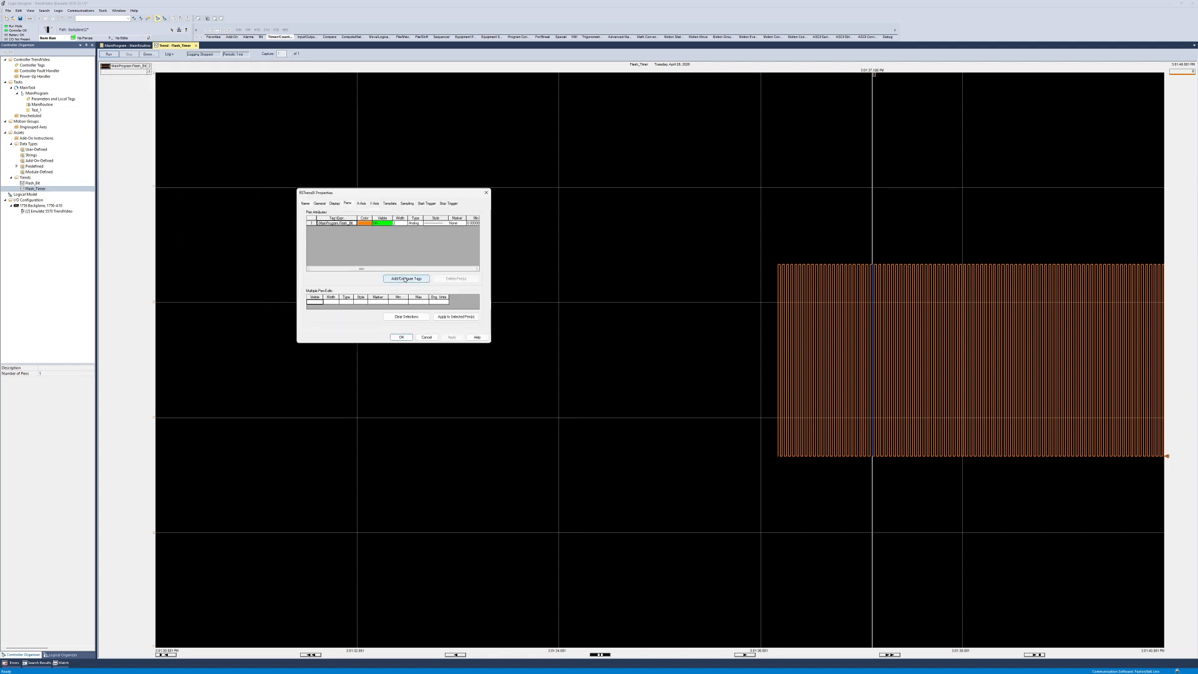
pyautogui.click(400, 239)
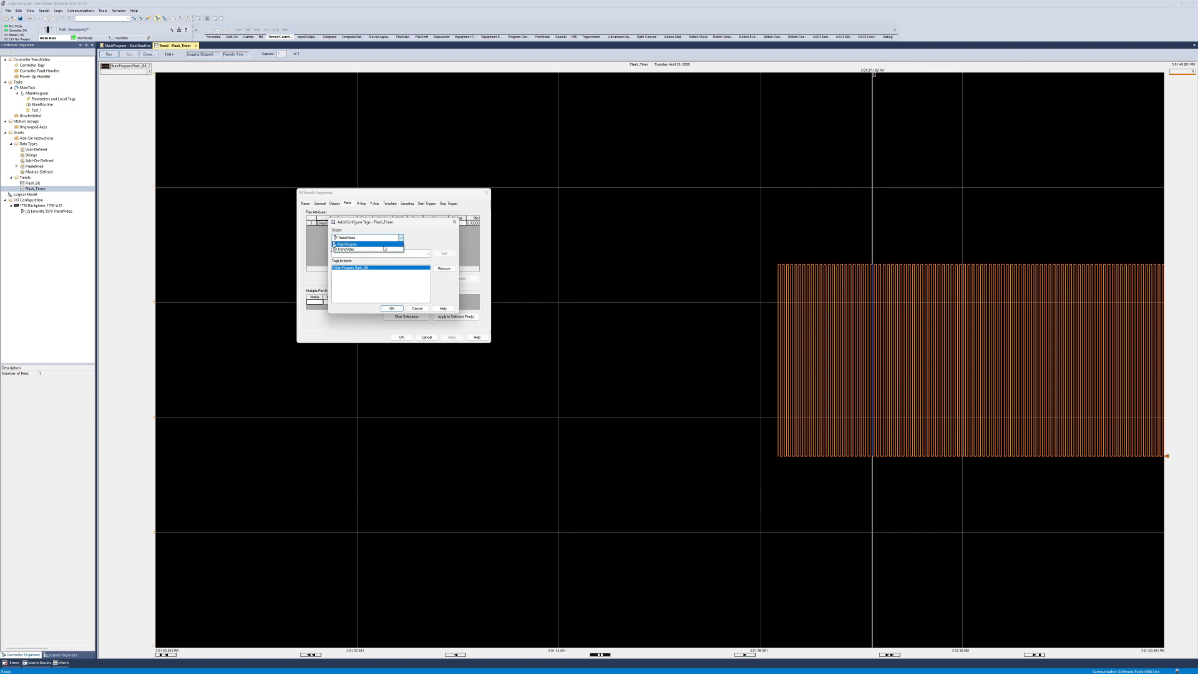
pyautogui.click(356, 250)
pyautogui.click(428, 253)
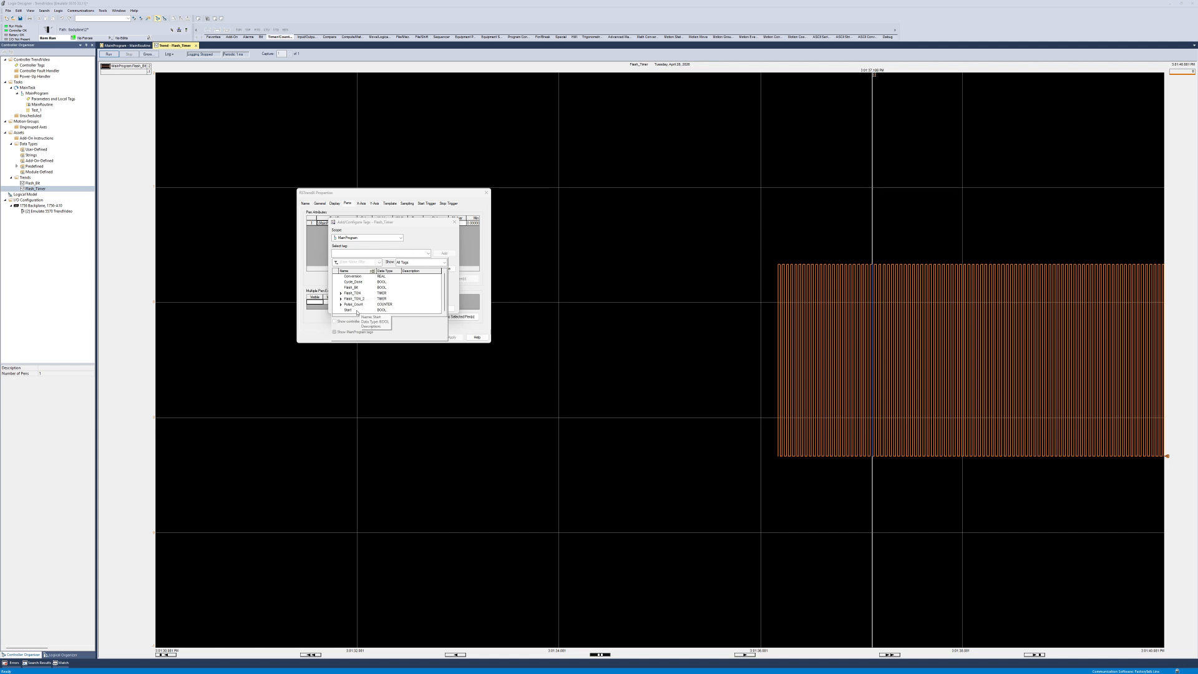
pyautogui.click(360, 278)
pyautogui.click(360, 279)
pyautogui.click(444, 253)
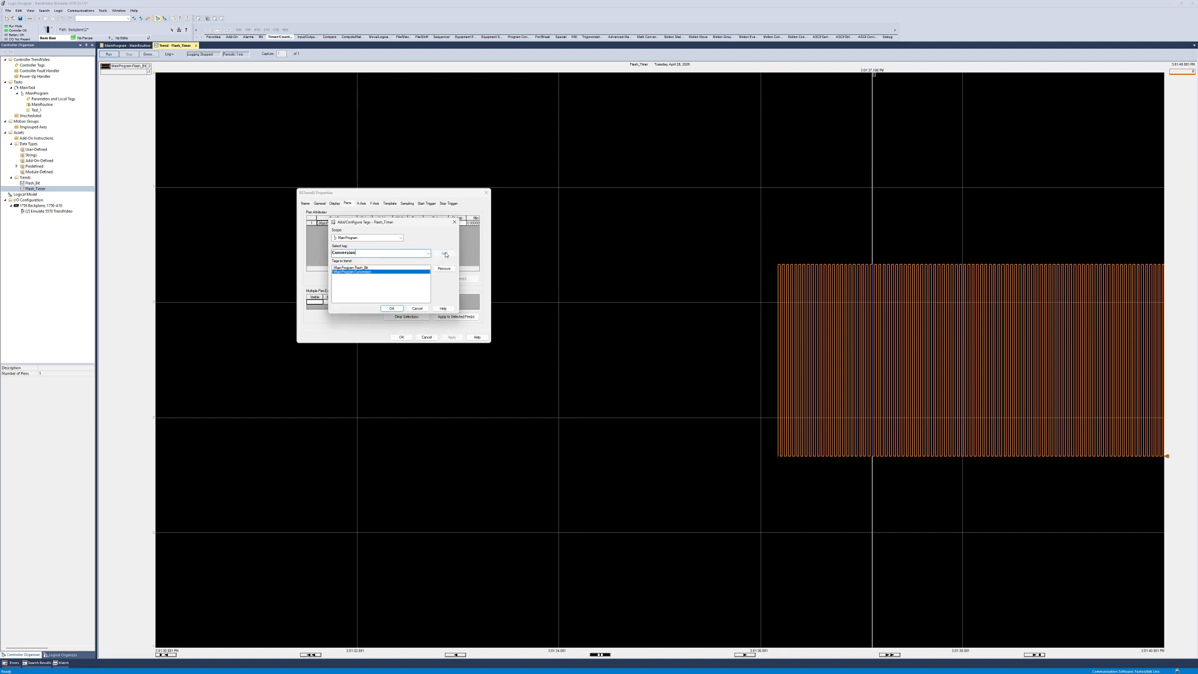
# Add the MainProgram tag Cycle_Done to the trend as well and accept the chart properties
pyautogui.click(428, 252)
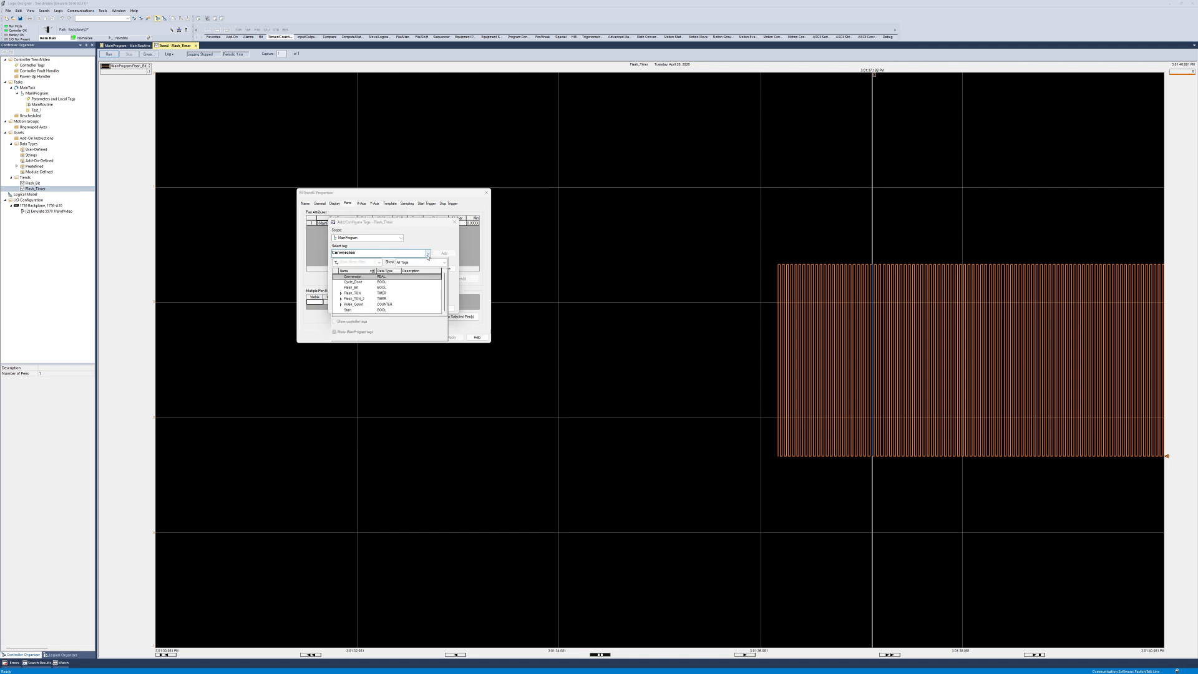
pyautogui.click(353, 281)
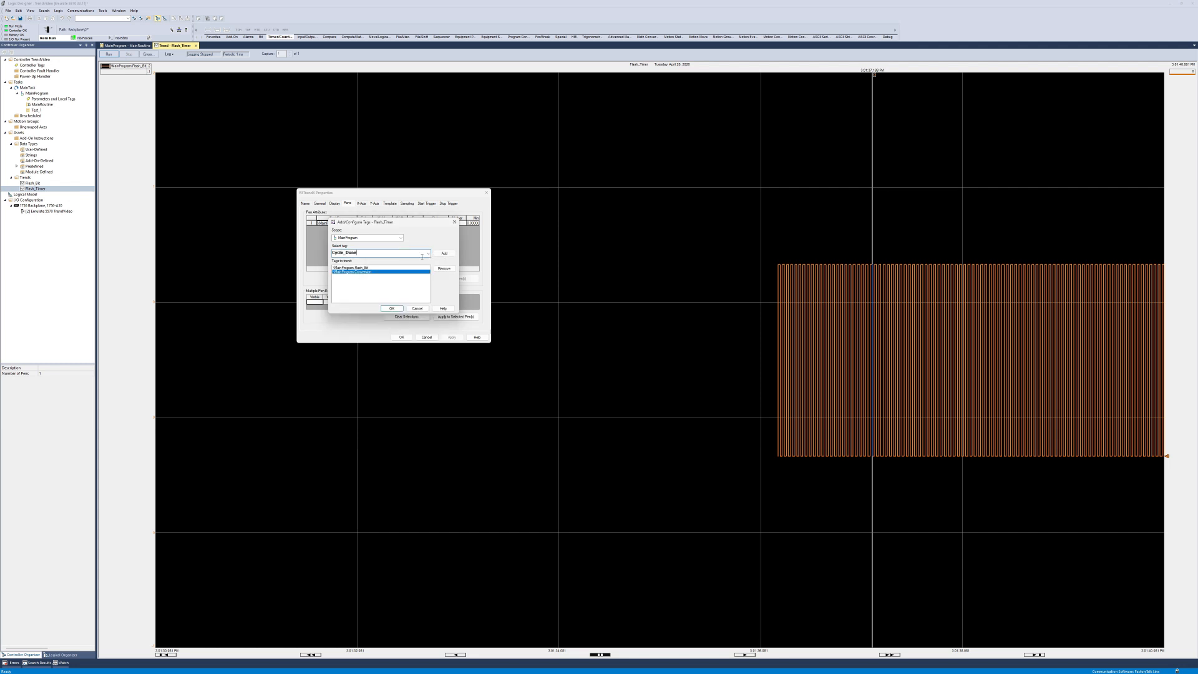
pyautogui.click(445, 253)
pyautogui.click(392, 309)
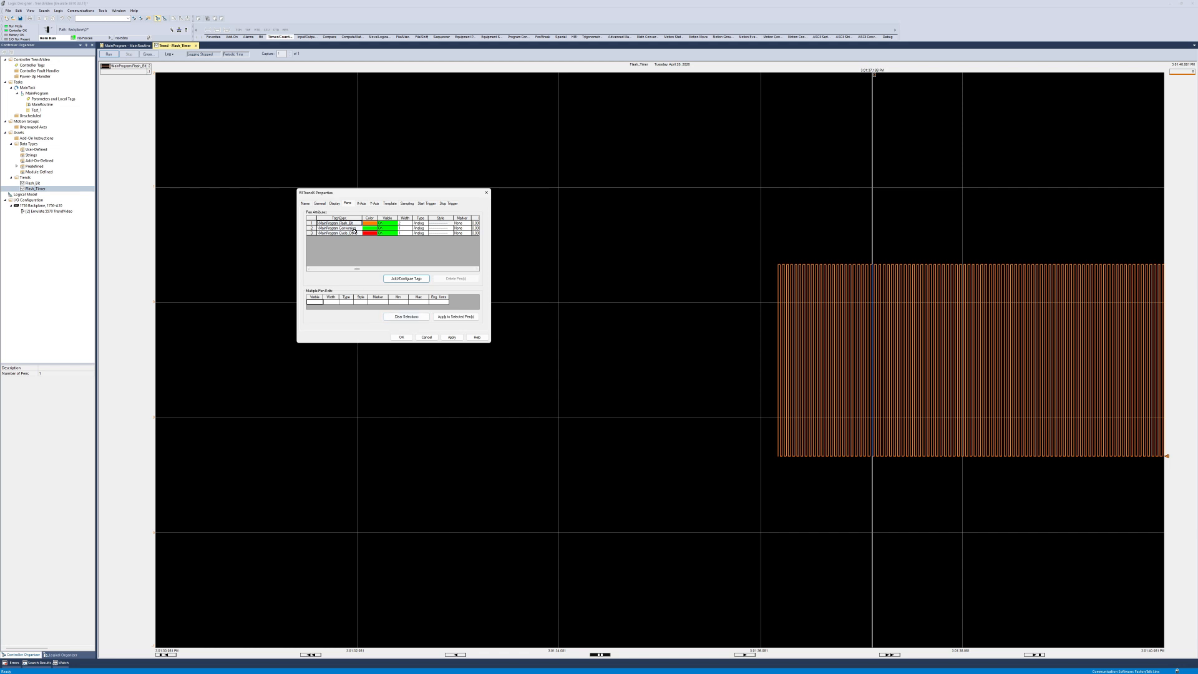
pyautogui.click(402, 337)
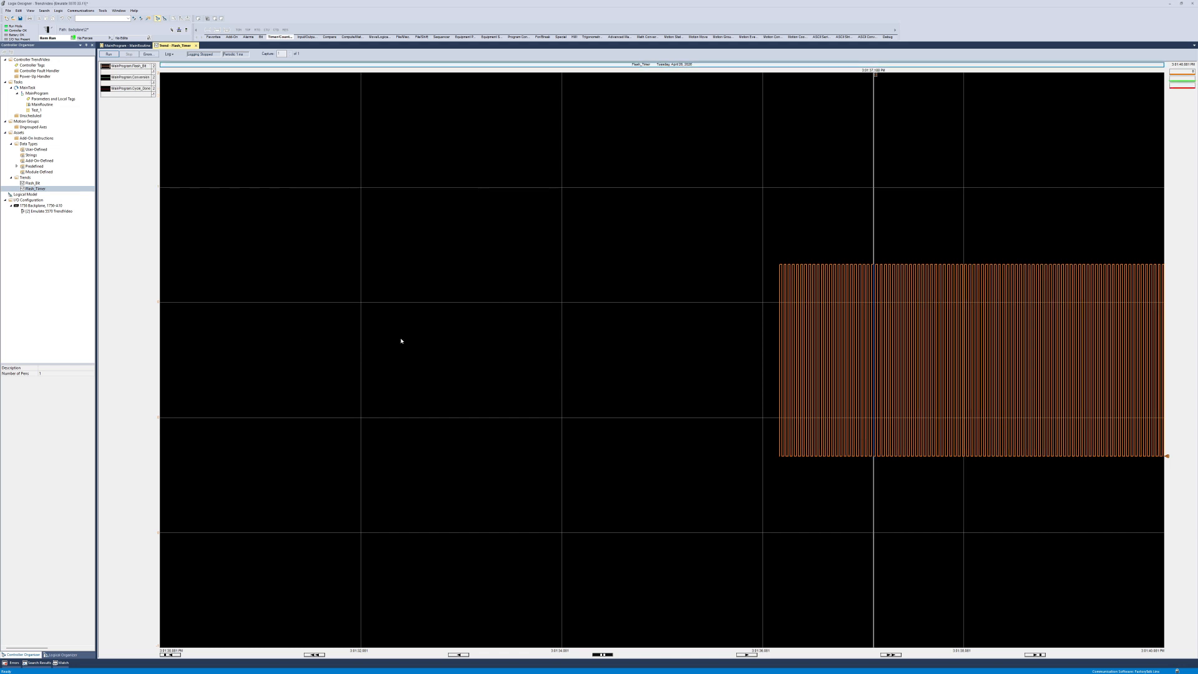
# Record a new run with the Flash_Bit, Conversion and Cycle_Done pens and zoom temporarily into its beginning
pyautogui.click(109, 55)
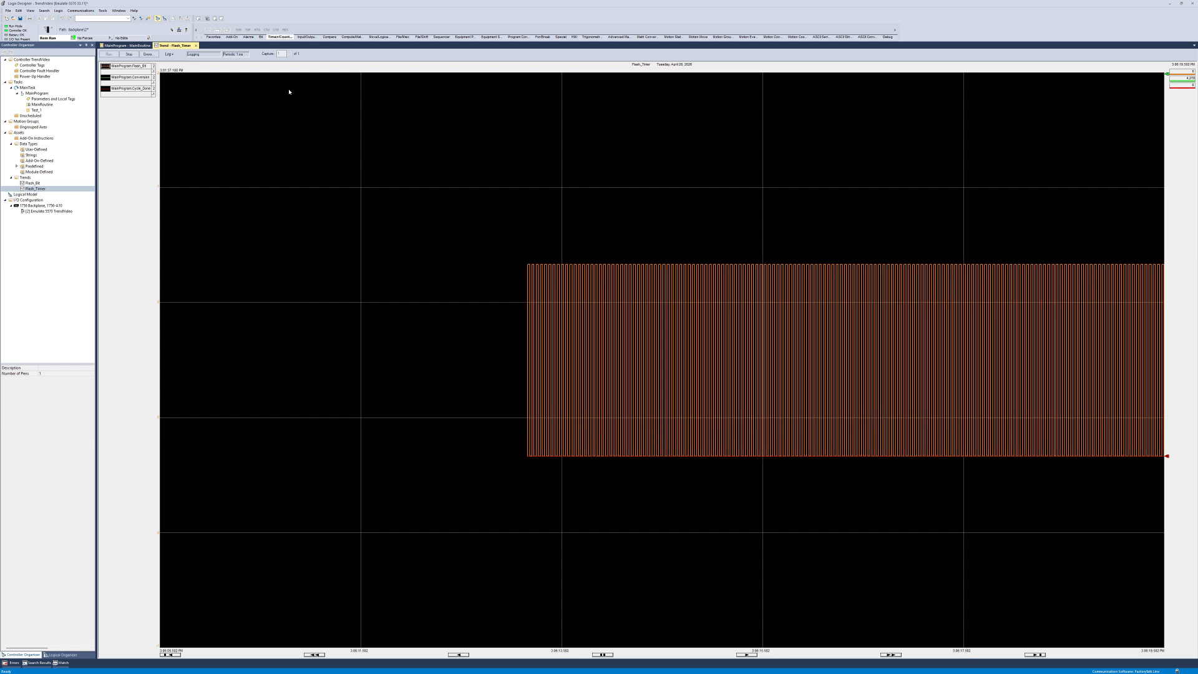
pyautogui.click(129, 54)
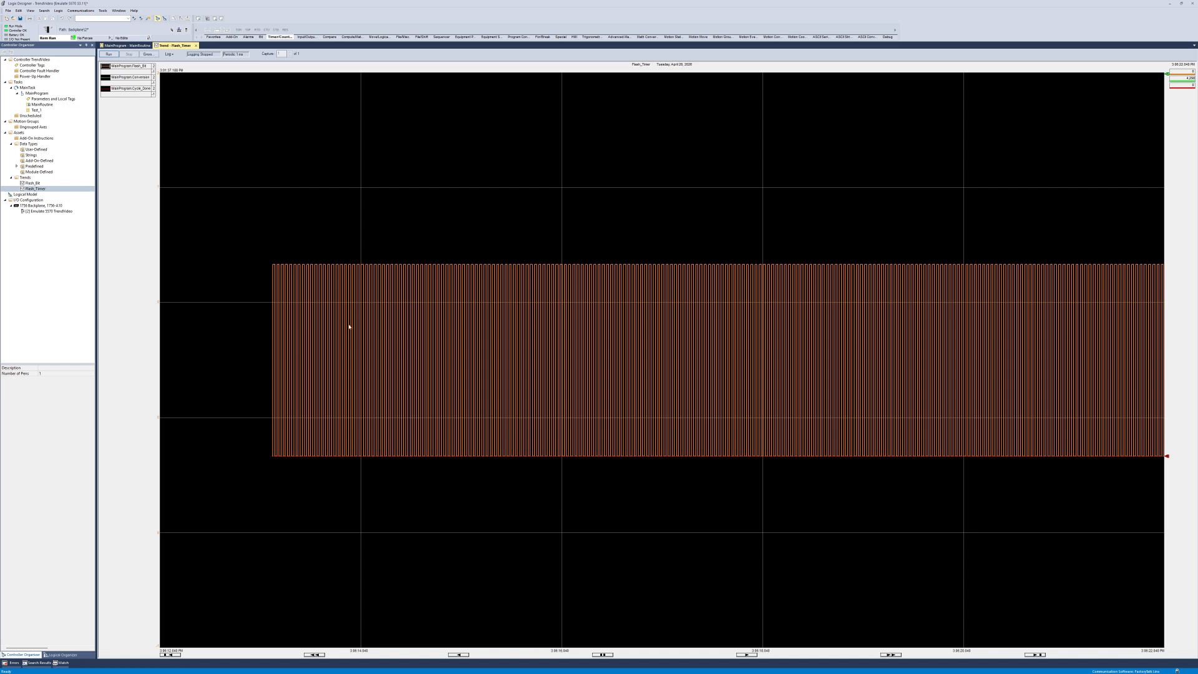
pyautogui.click(547, 338)
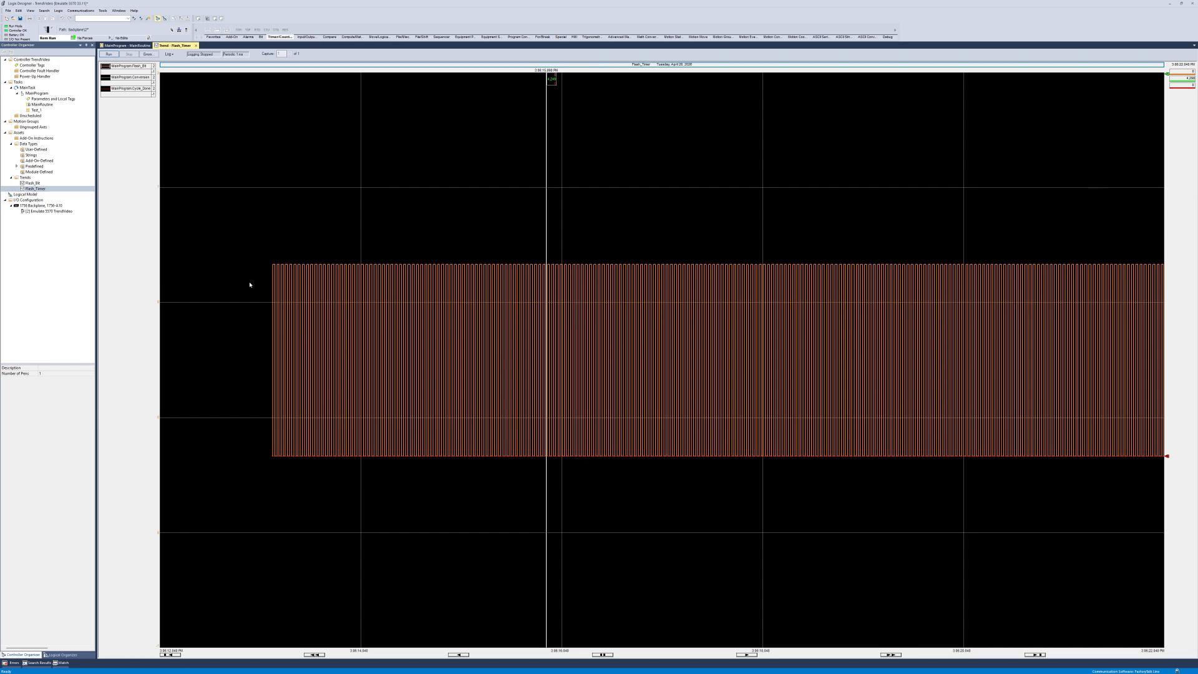
pyautogui.moveTo(261, 254); pyautogui.dragTo(427, 551)
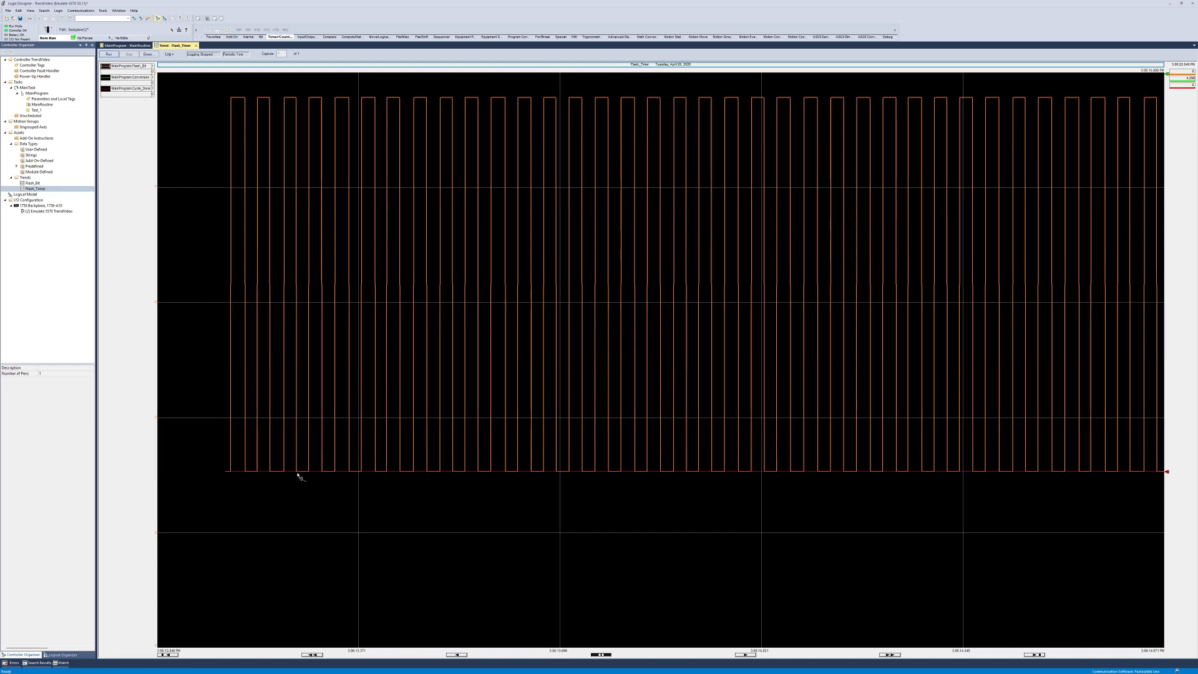
pyautogui.rightClick(705, 133)
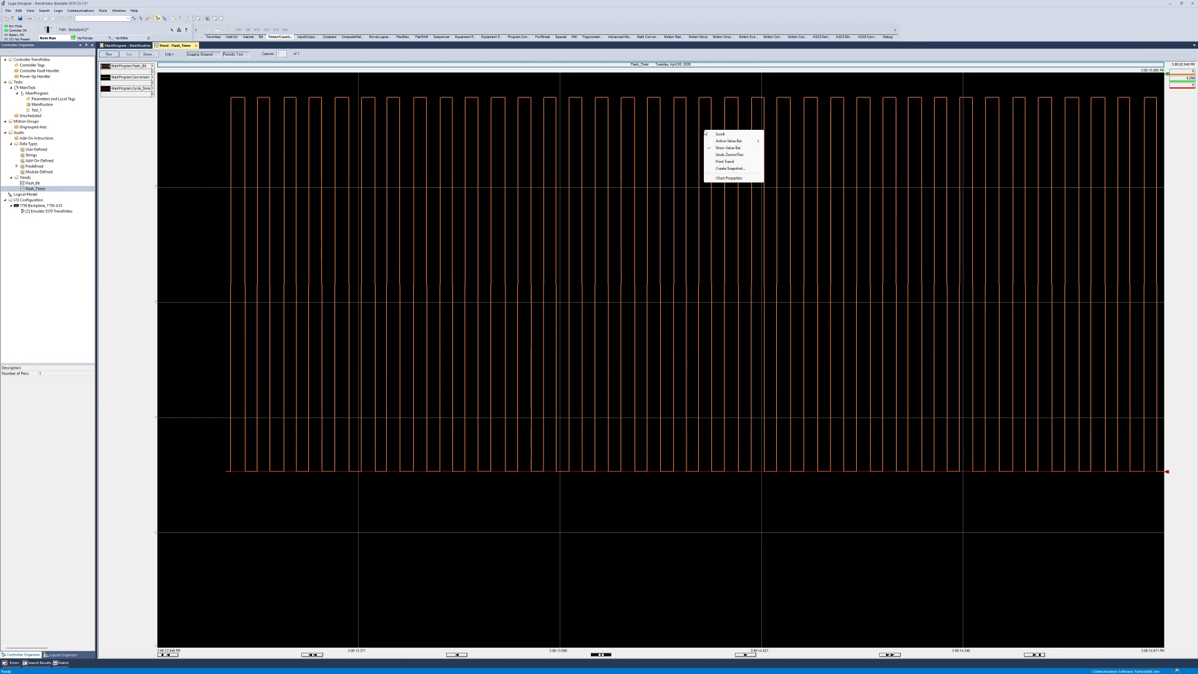
pyautogui.click(735, 156)
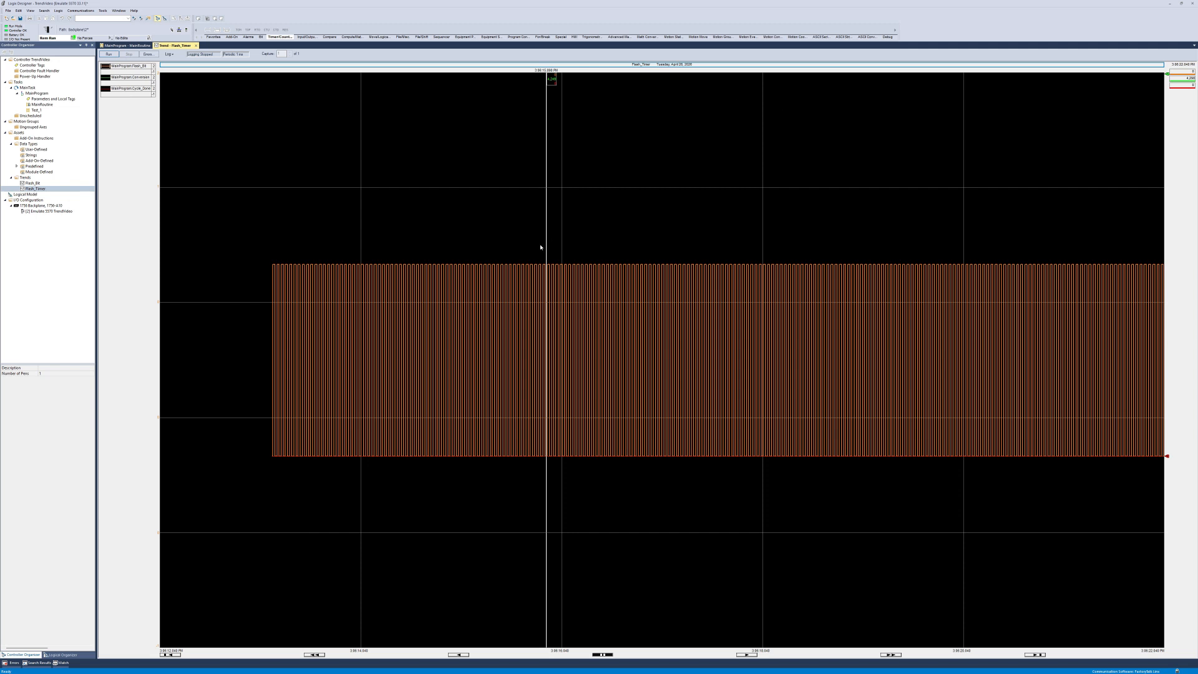
# Move the value bar to several points of the stopped trend to read the Conversion value
pyautogui.click(682, 243)
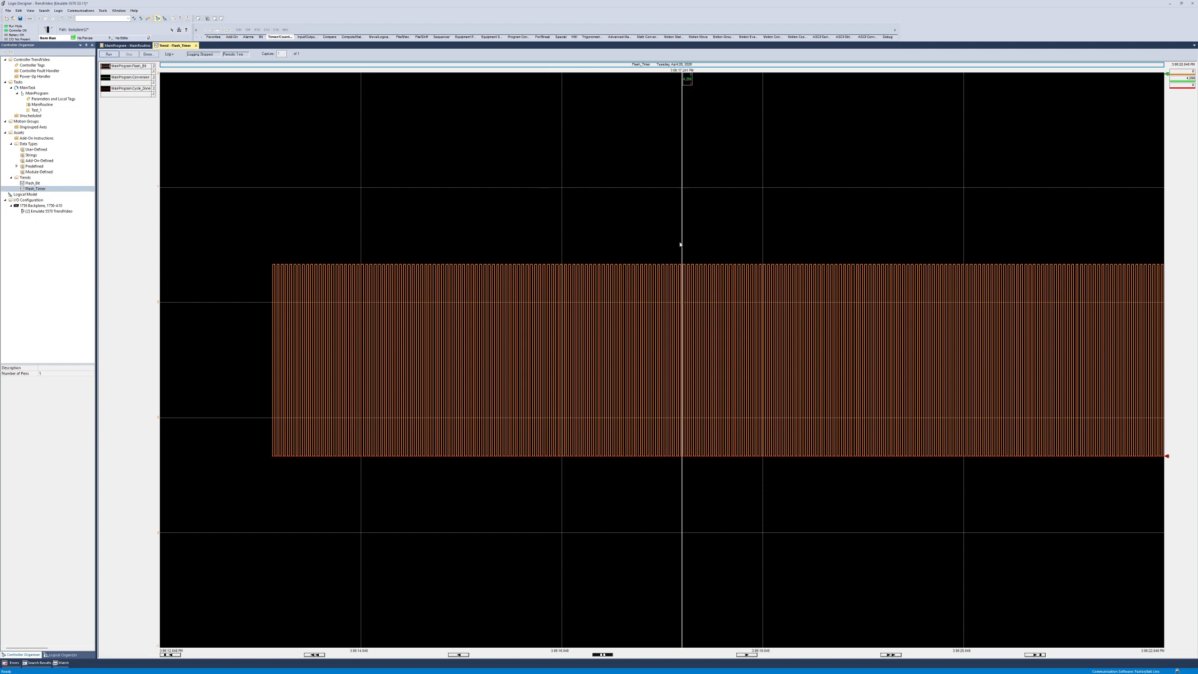
pyautogui.click(593, 230)
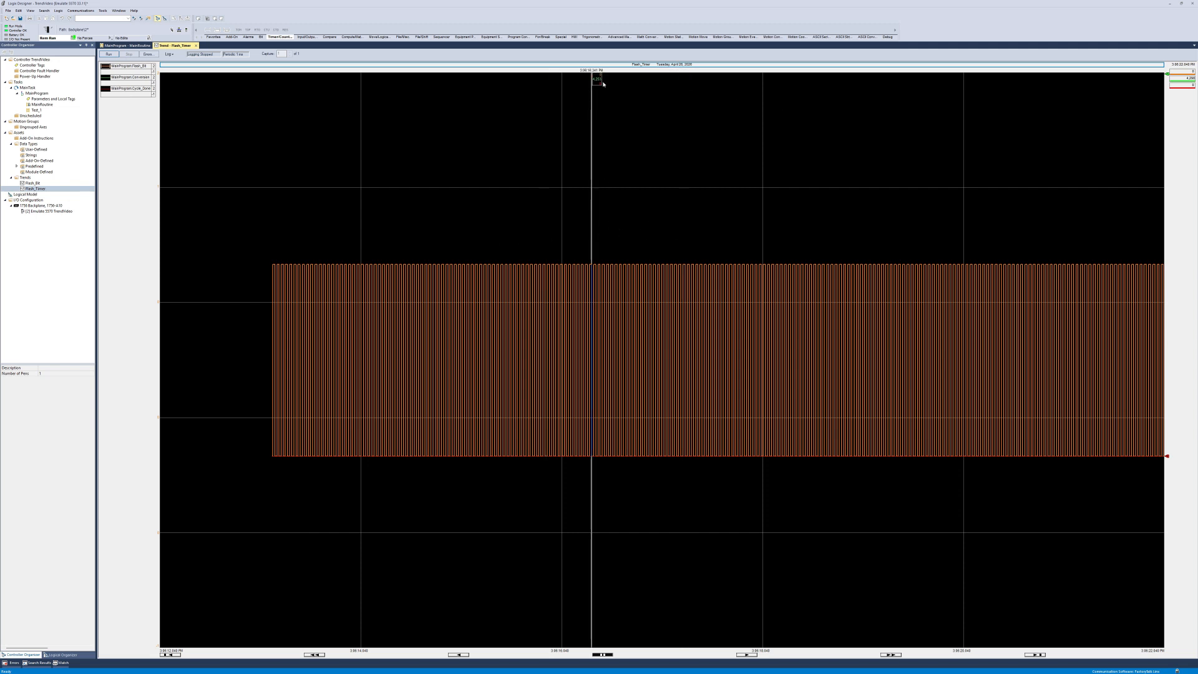
pyautogui.click(681, 180)
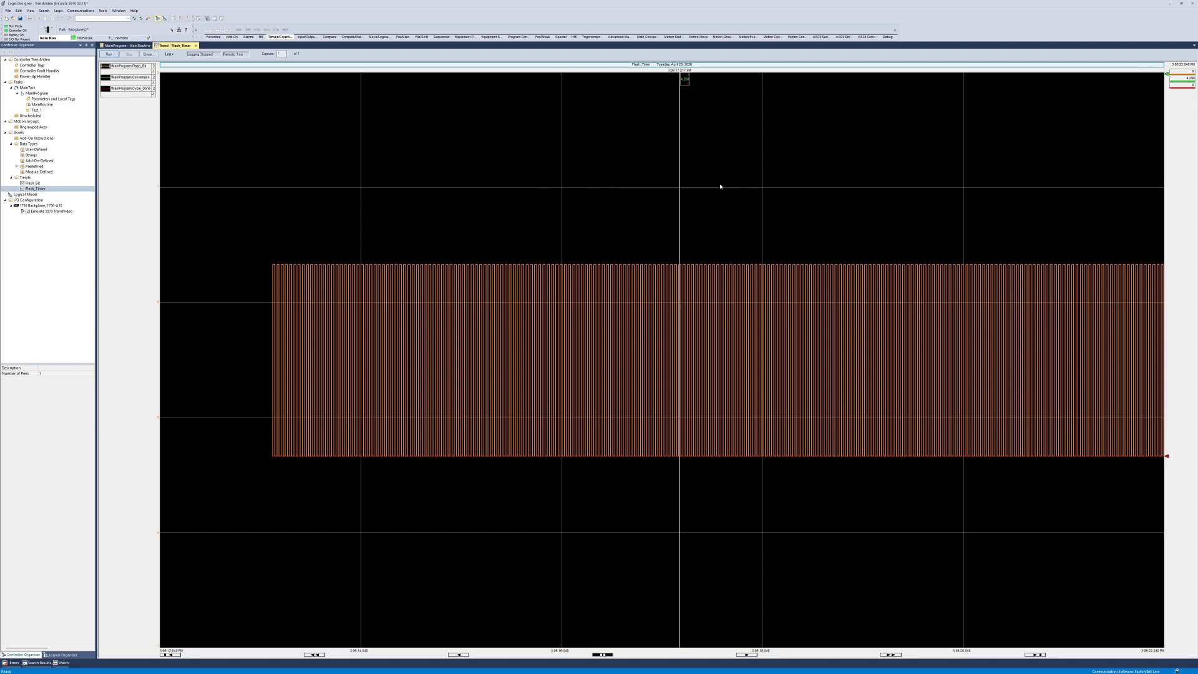
pyautogui.click(724, 217)
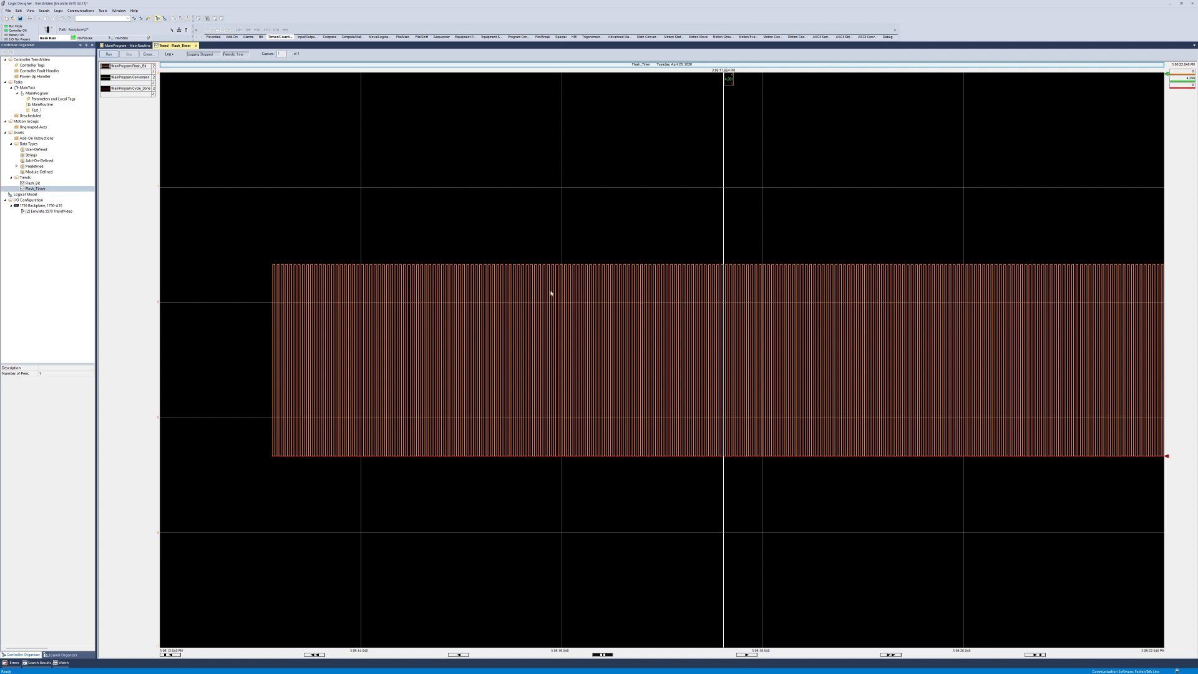
# Set the Flash_Bit pen's minimum to -1 and its maximum to 2 in the Flash_Timer chart properties
pyautogui.rightClick(507, 223)
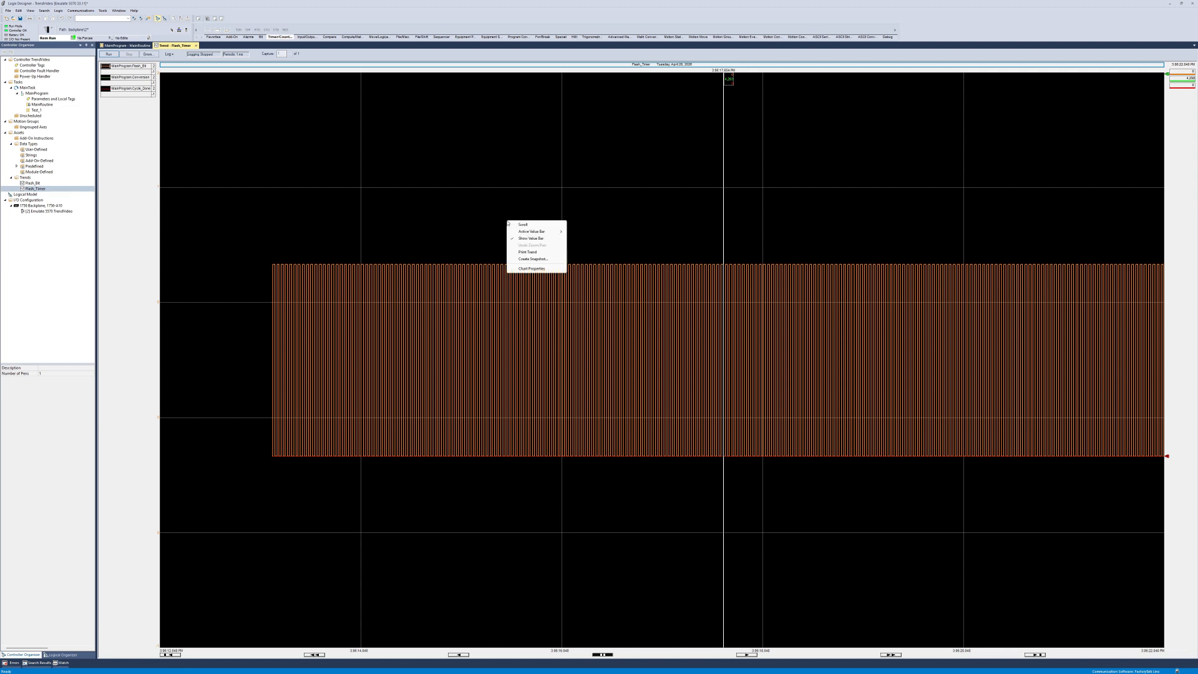
pyautogui.click(531, 268)
pyautogui.moveTo(157, 70); pyautogui.dragTo(420, 226)
pyautogui.click(417, 236)
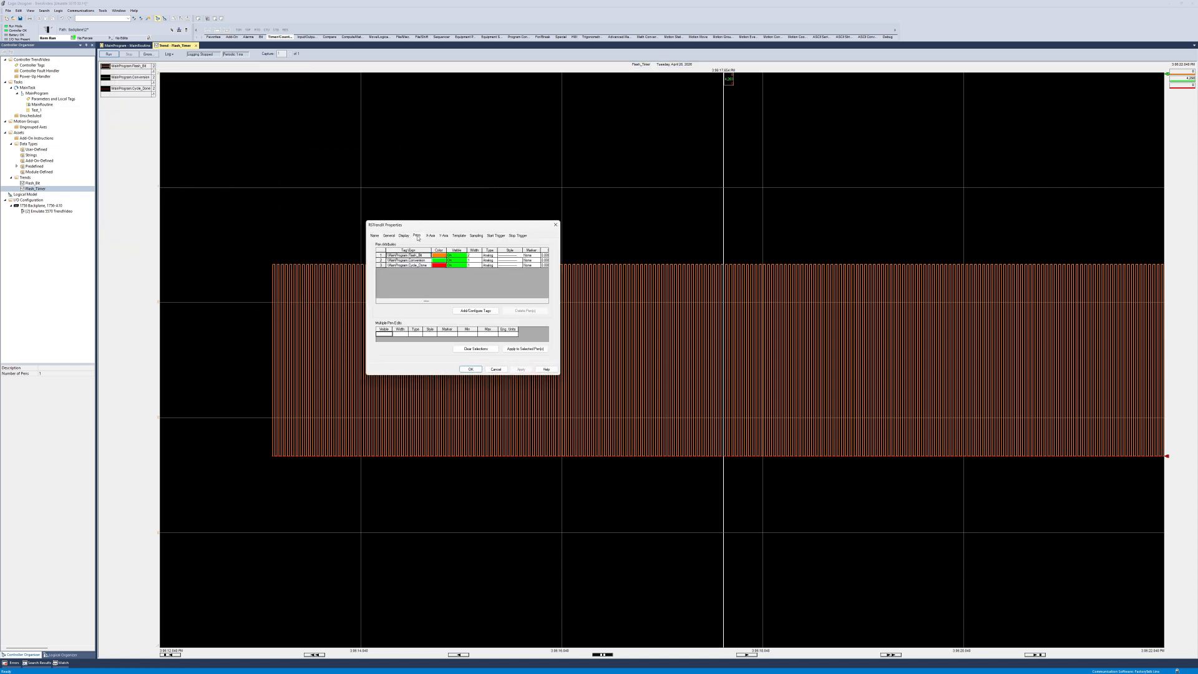
pyautogui.click(547, 301)
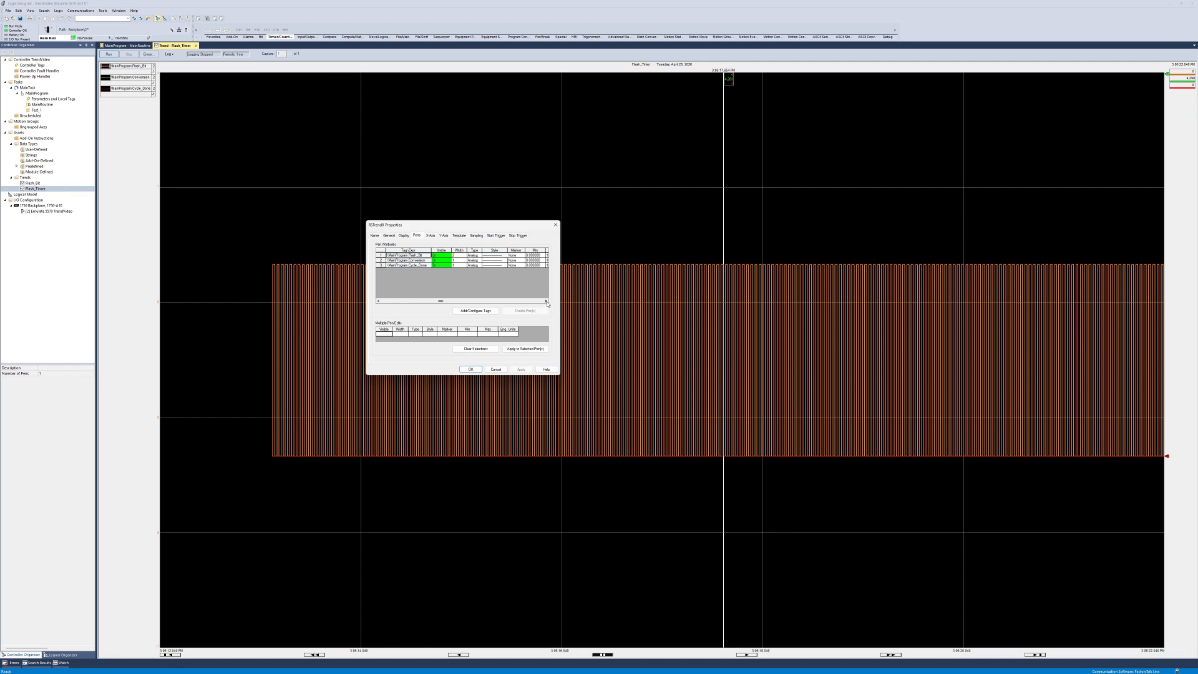
pyautogui.click(503, 284)
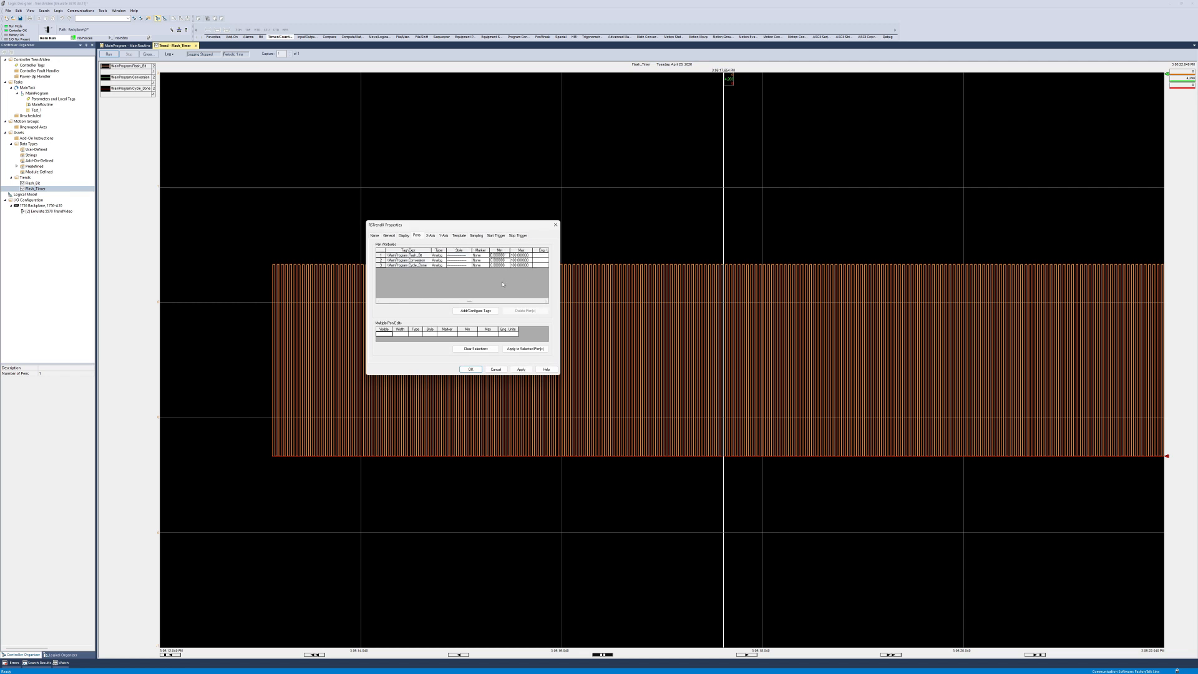
pyautogui.write('-1')
pyautogui.click(522, 256)
pyautogui.write('2')
# Set the Conversion pen's range to a minimum of 0 and a maximum of 5000
pyautogui.click(501, 260)
pyautogui.write('0')
pyautogui.click(515, 260)
pyautogui.write('9')
# Set the Cycle_Done pen's minimum to -1 and maximum to 2, and apply the pen changes
pyautogui.click(504, 266)
pyautogui.press('BackSpace')
pyautogui.click(523, 265)
pyautogui.click(522, 265)
pyautogui.write('2')
pyautogui.click(517, 368)
# Switch the Y-axis range to Automatic, best fit based on actual data, and accept the chart properties
pyautogui.click(445, 237)
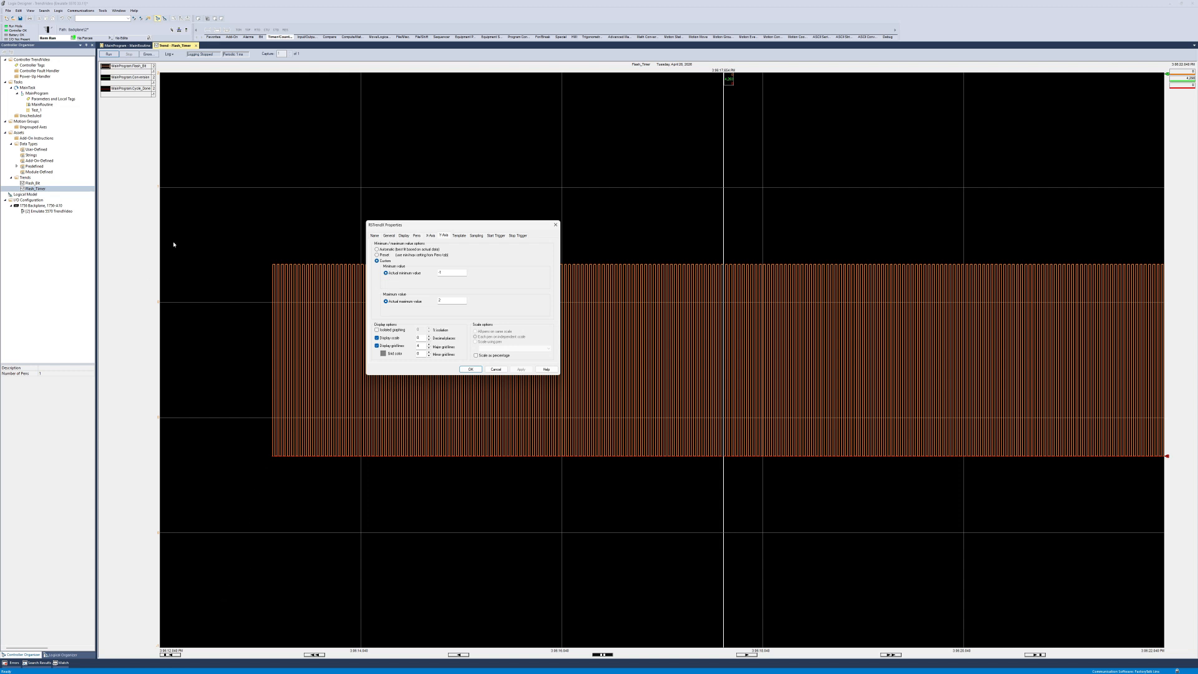
pyautogui.click(377, 249)
pyautogui.click(470, 369)
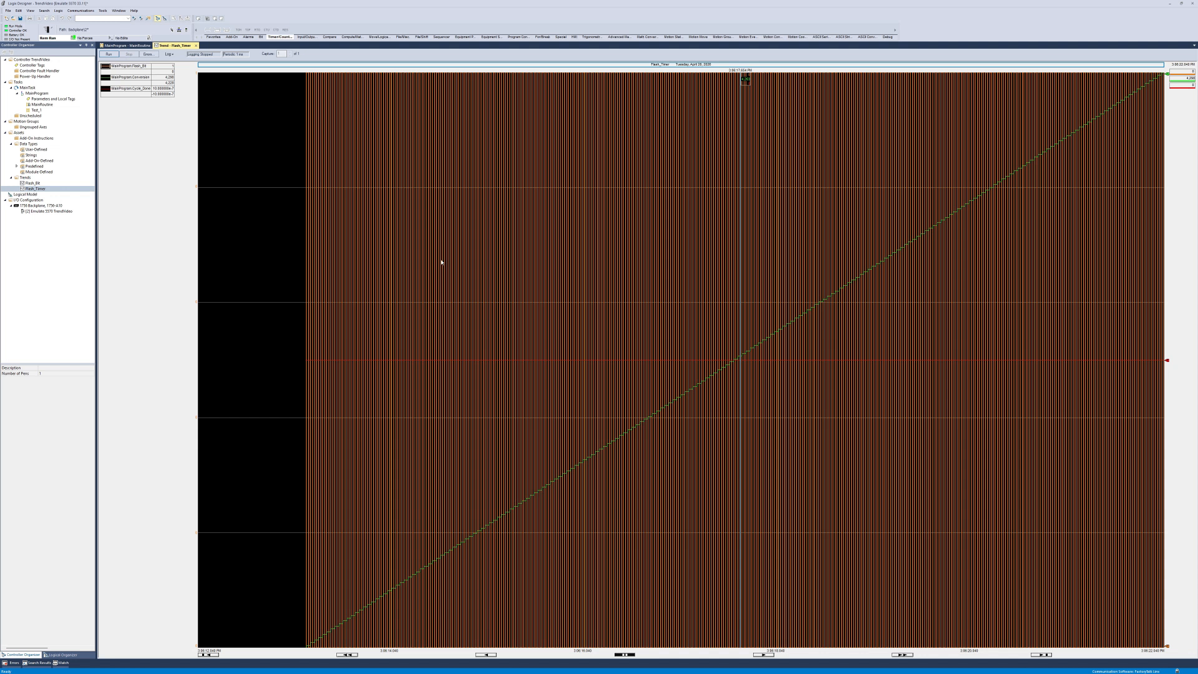
pyautogui.rightClick(477, 264)
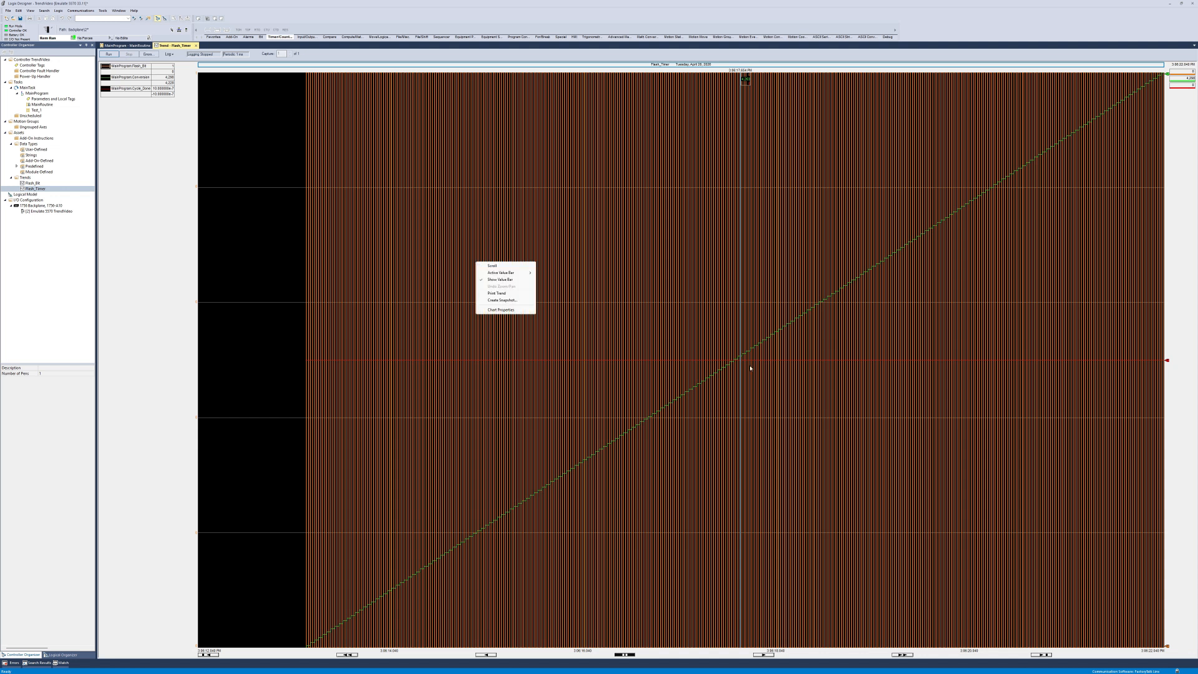
pyautogui.click(673, 291)
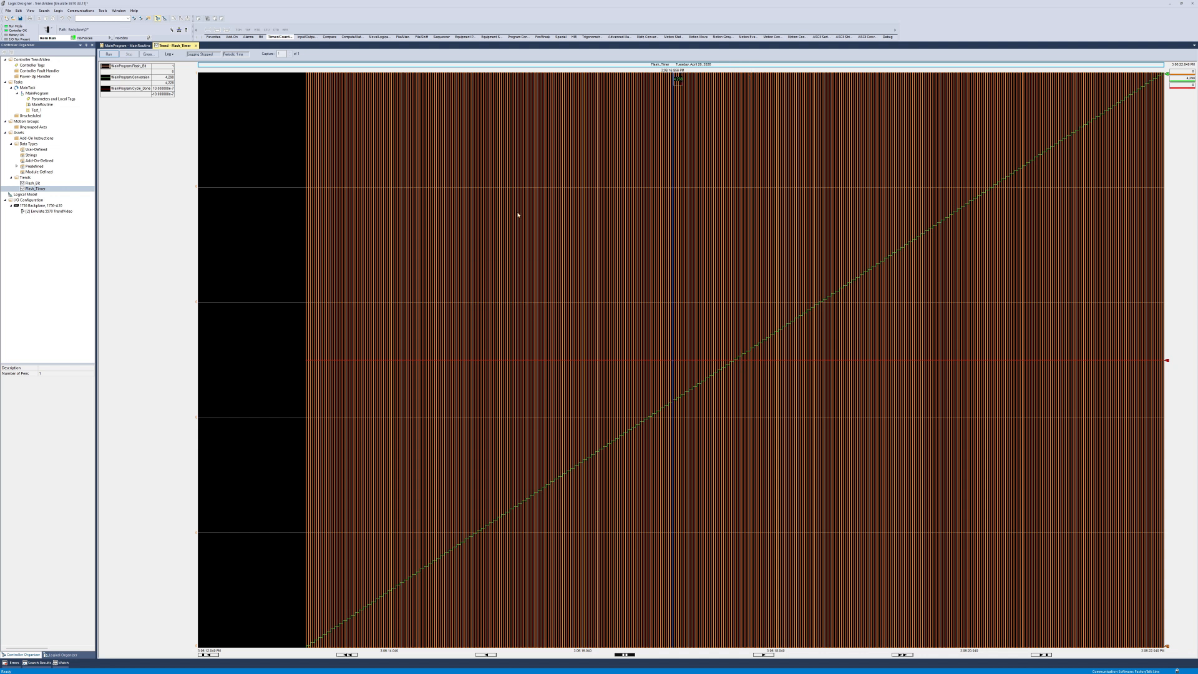
pyautogui.rightClick(444, 236)
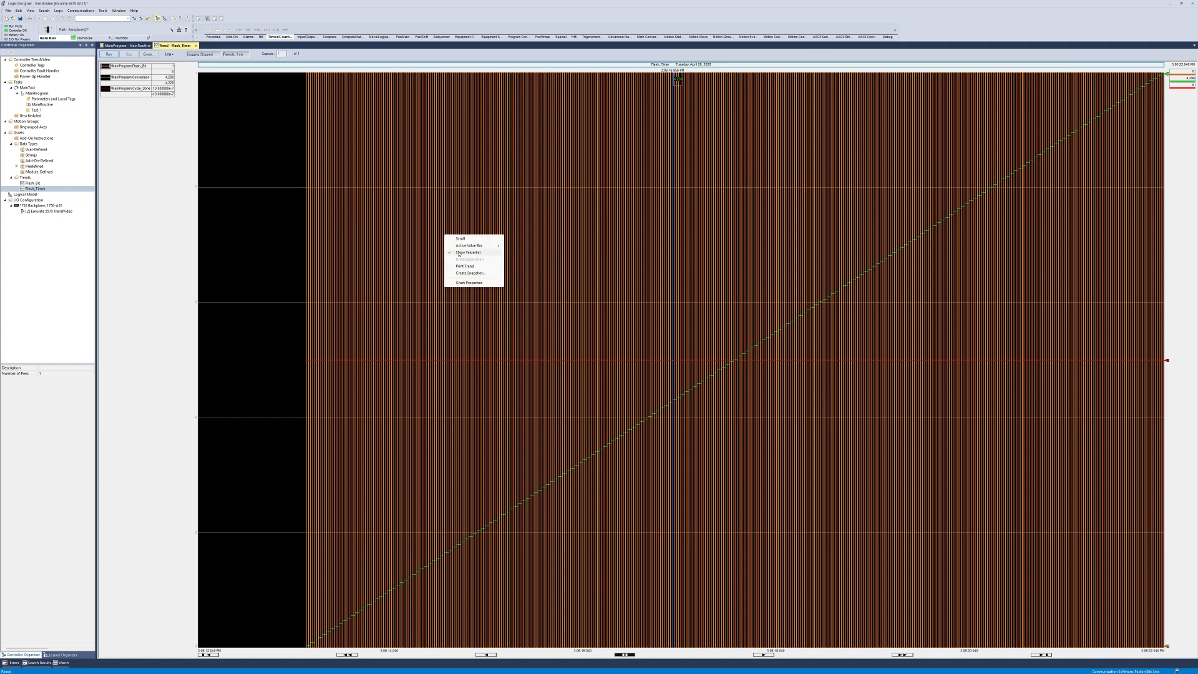
pyautogui.click(466, 276)
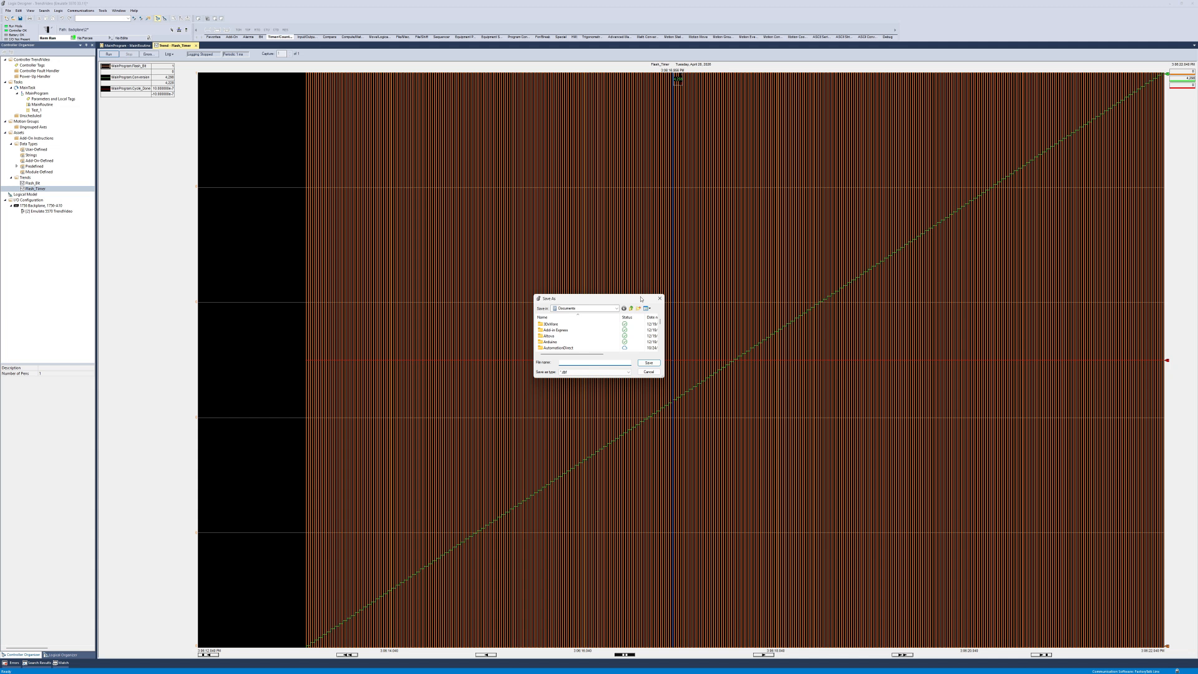
pyautogui.click(660, 298)
# Switch the Y-axis range to Preset so it uses the pens' min/max settings, and review those pen limits
pyautogui.rightClick(545, 275)
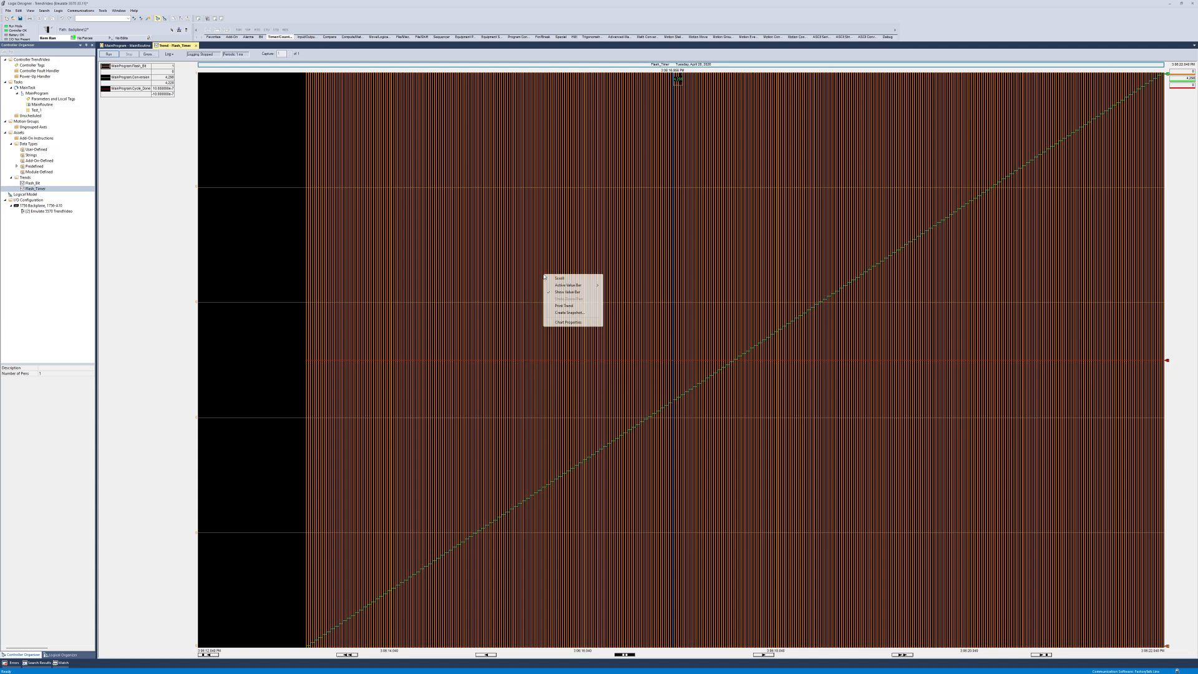
pyautogui.click(569, 322)
pyautogui.moveTo(184, 76); pyautogui.dragTo(529, 212)
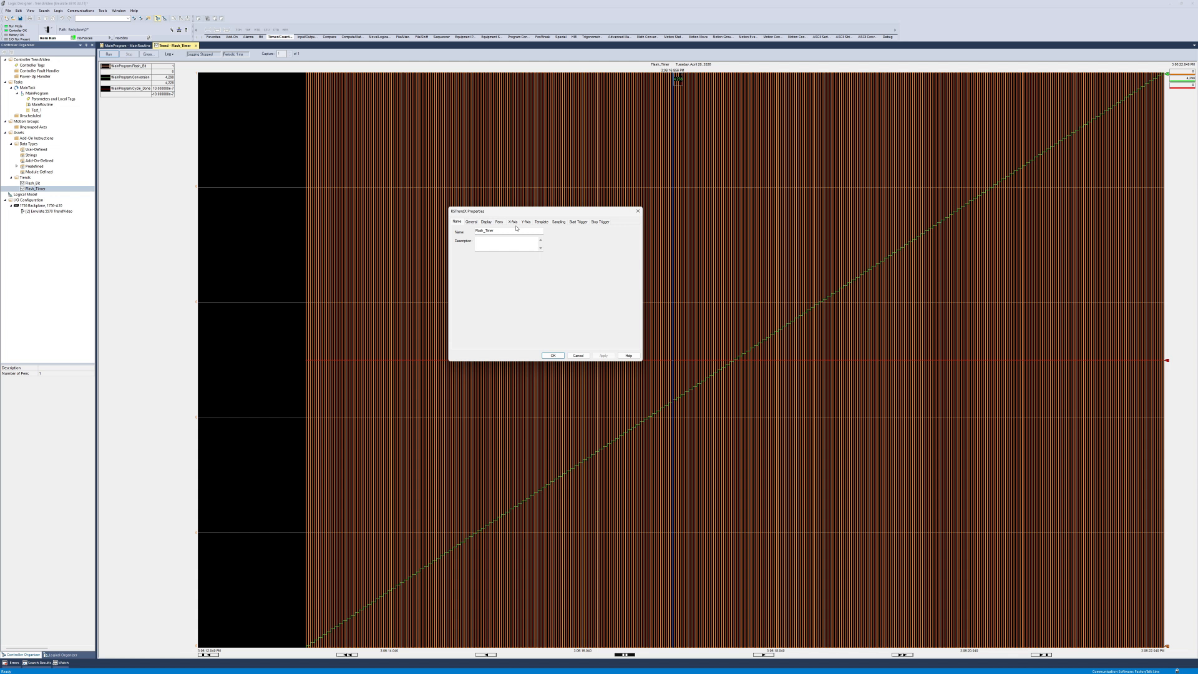
pyautogui.click(499, 222)
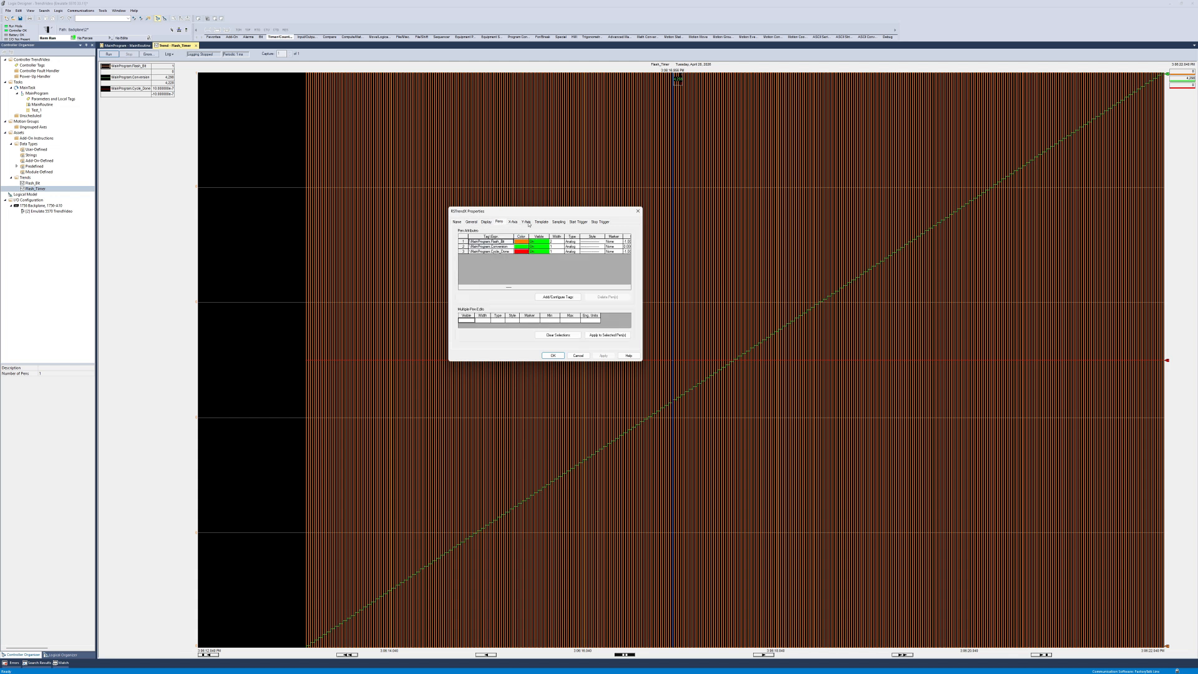
pyautogui.click(527, 223)
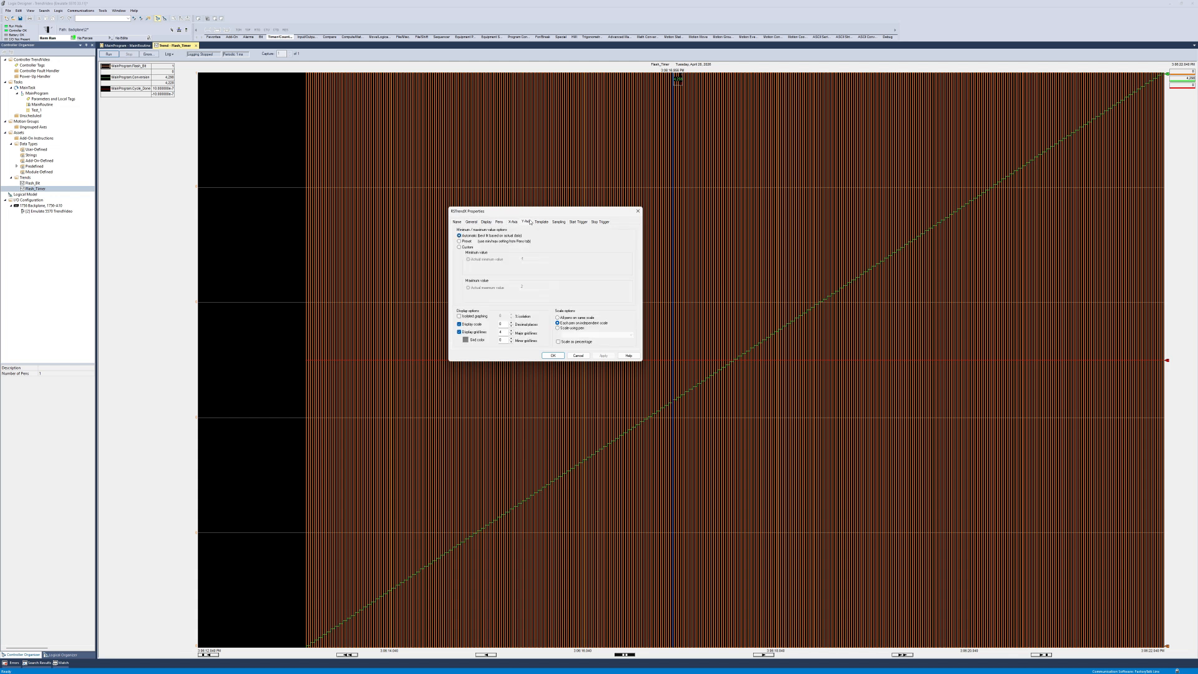
pyautogui.click(459, 242)
pyautogui.click(499, 222)
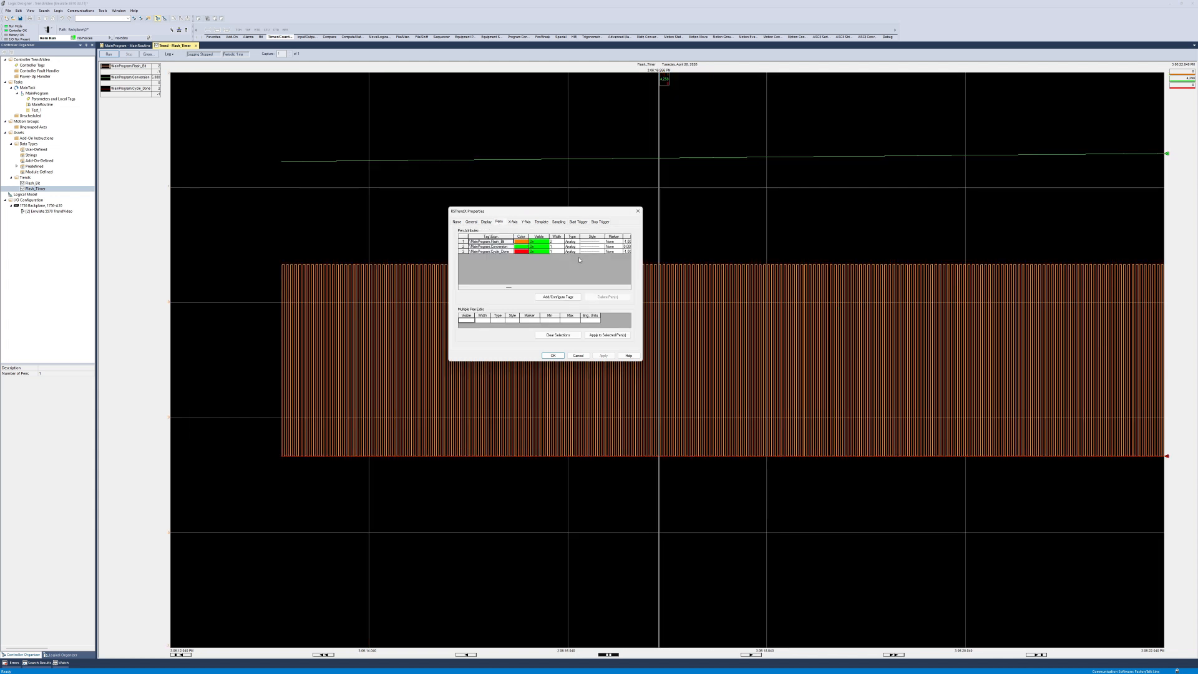
pyautogui.click(628, 288)
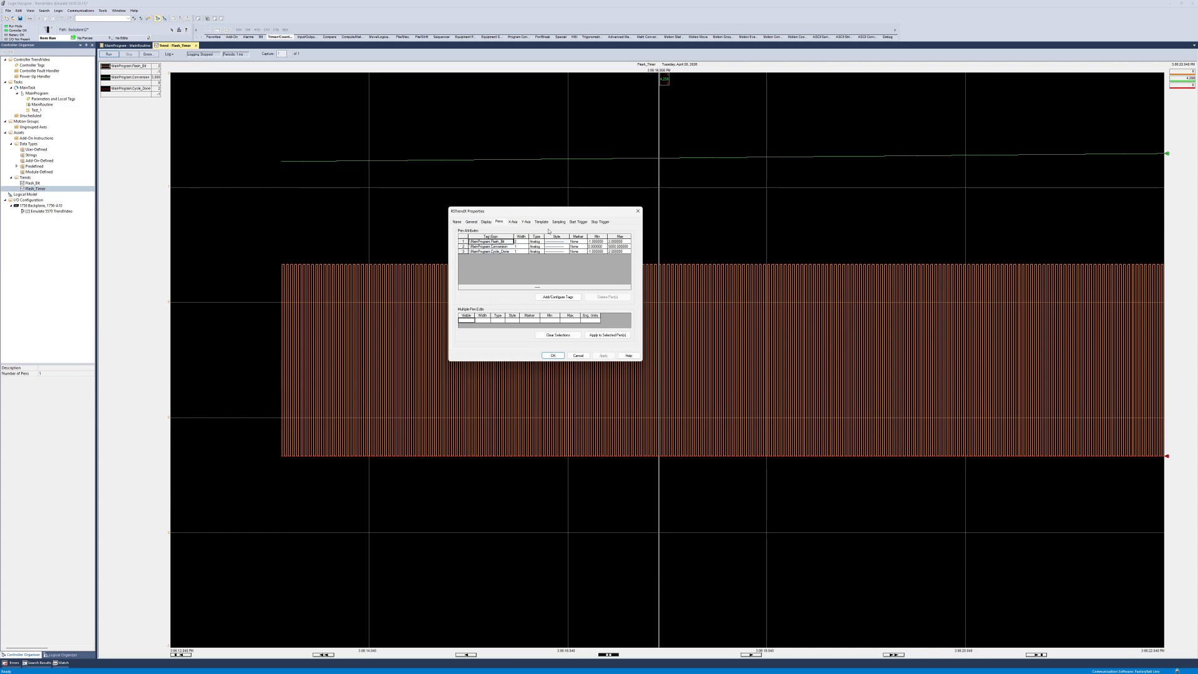
# Enable isolated graphing for the trend's Y-axis and accept the chart properties
pyautogui.click(526, 222)
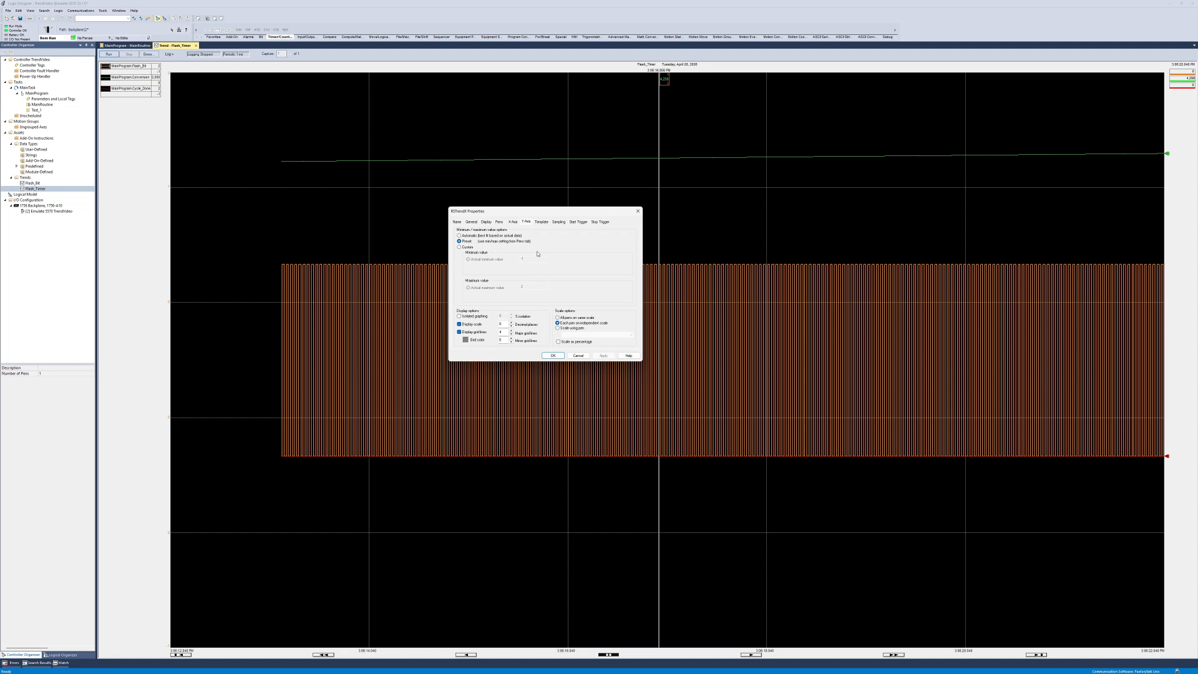
pyautogui.click(459, 316)
pyautogui.click(553, 355)
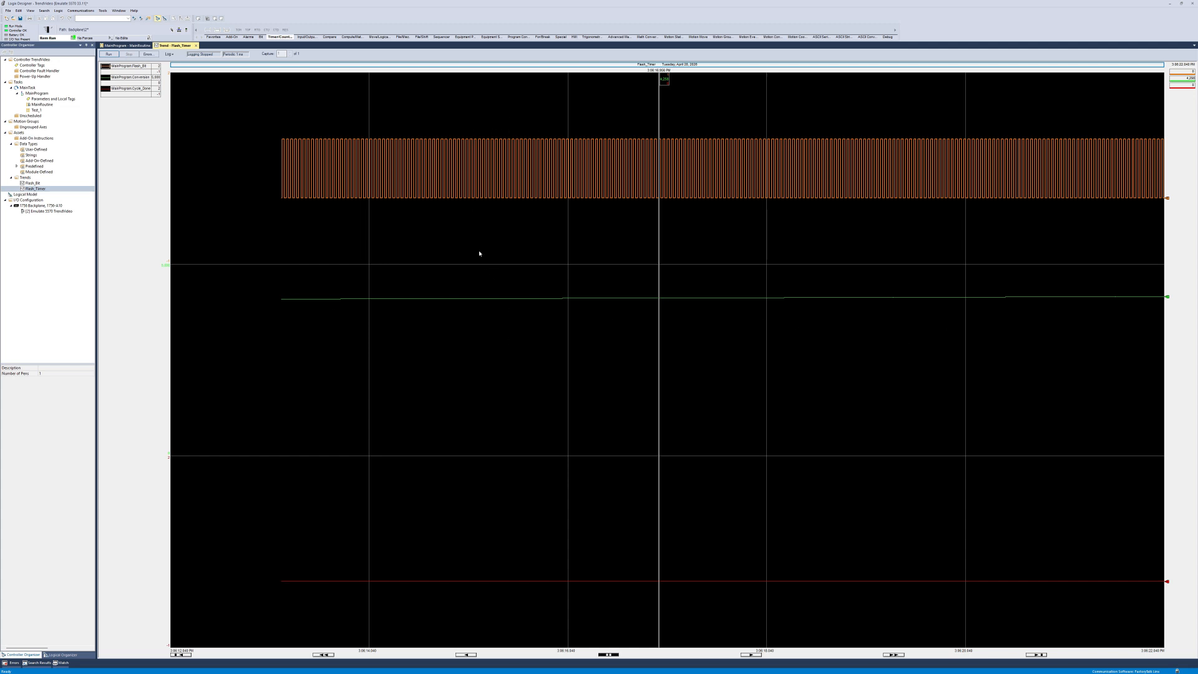
# Try to zoom into a section of the isolated graphs, and read the pen values at several points with the value bar
pyautogui.moveTo(453, 126); pyautogui.dragTo(676, 263)
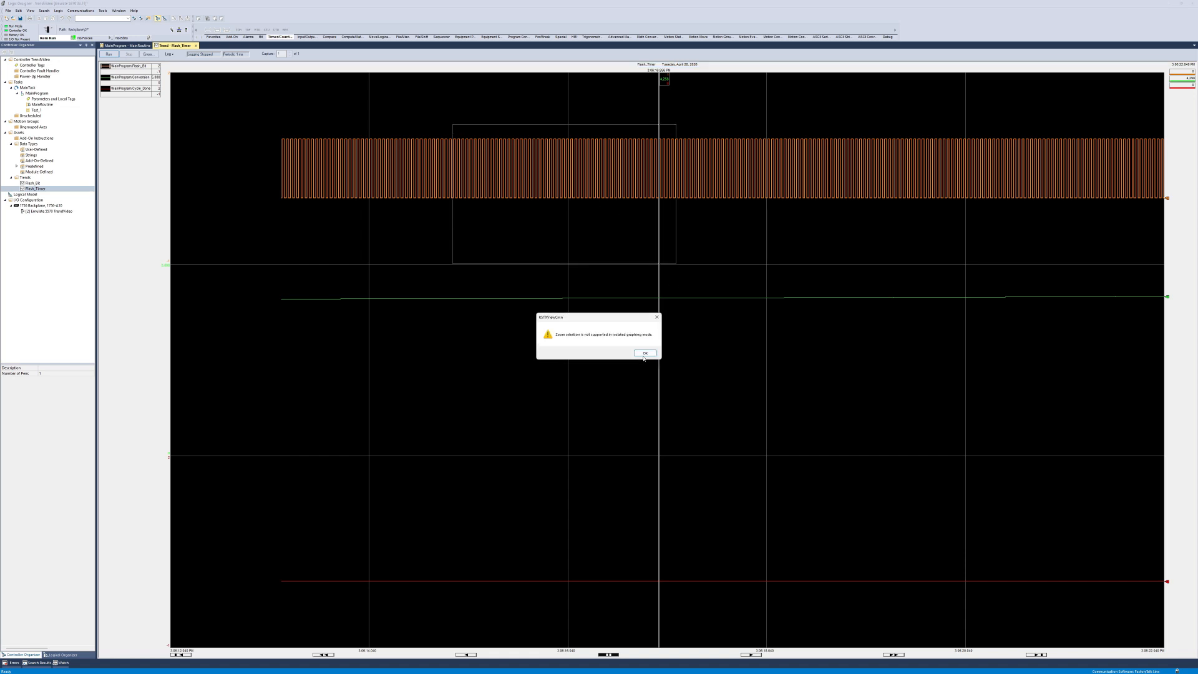
pyautogui.click(645, 354)
pyautogui.click(568, 259)
pyautogui.click(509, 259)
pyautogui.click(444, 256)
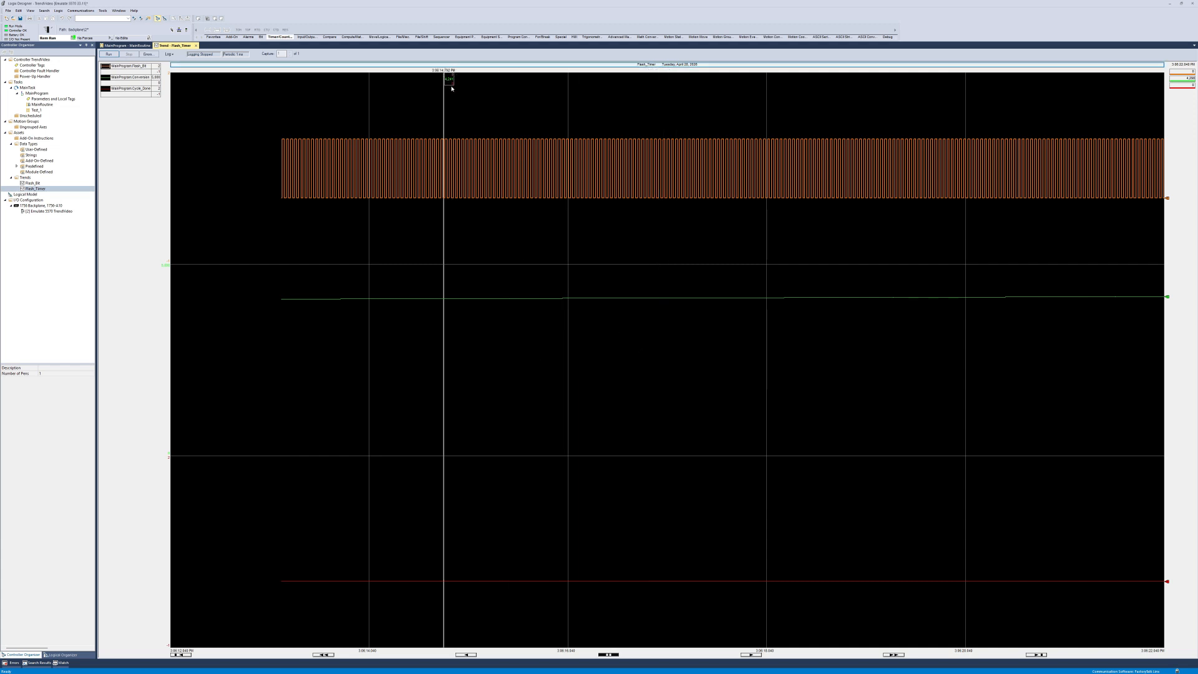
pyautogui.click(654, 267)
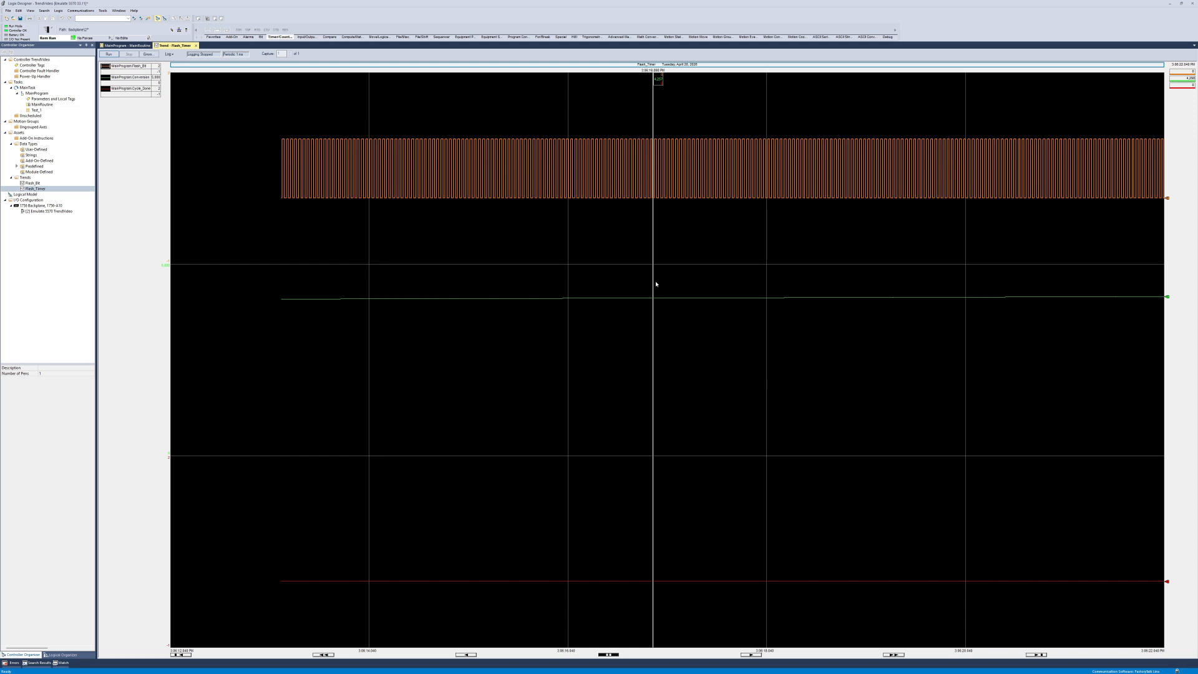
# Toggle the Start bit on the first rung of MainRoutine and return to the Flash_Timer trend
pyautogui.click(127, 45)
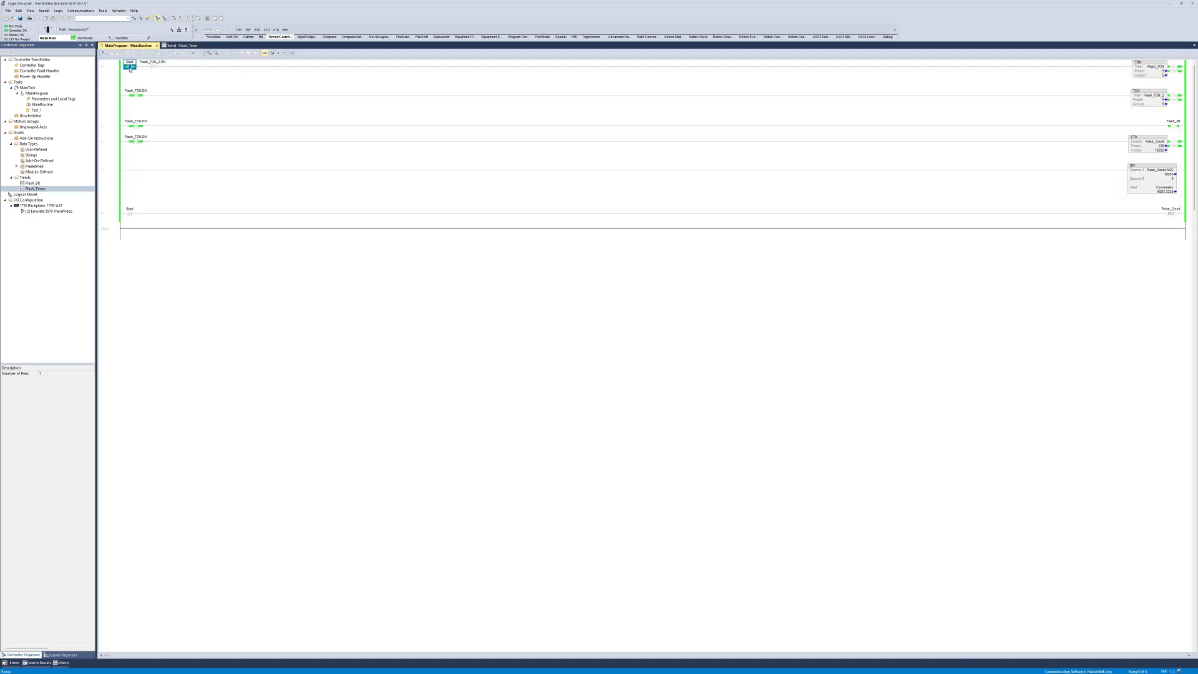
pyautogui.hotkey('ctrl', 't')
pyautogui.click(179, 46)
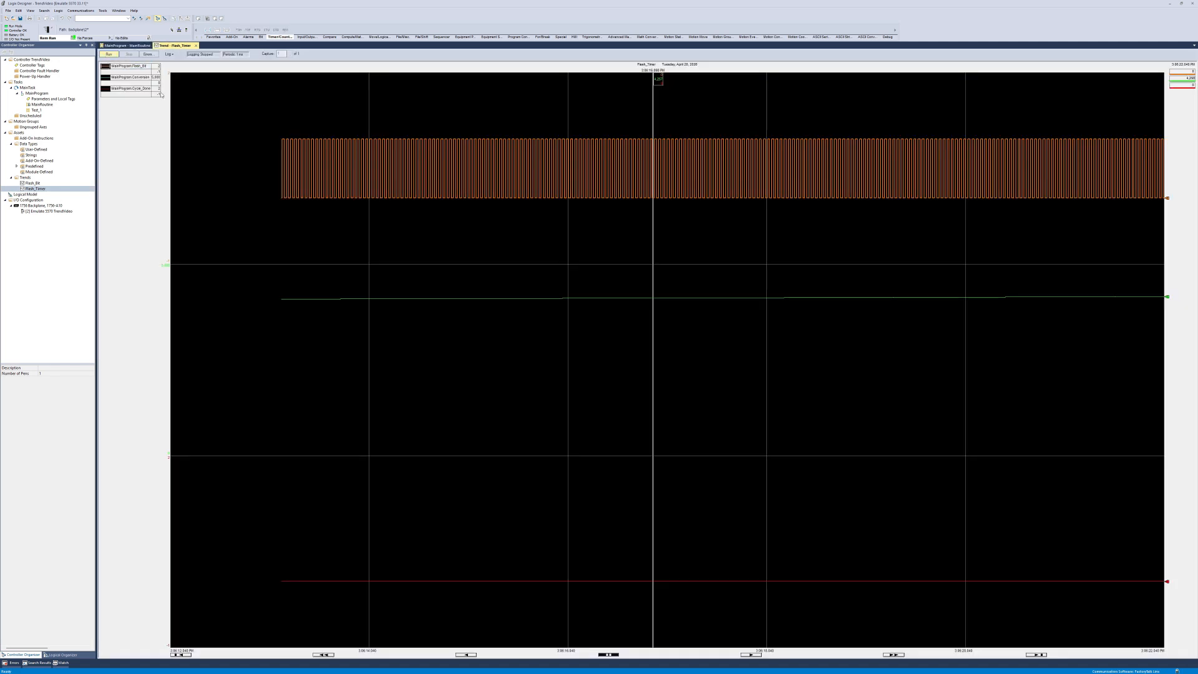
# Record a new run of the isolated pens, stop it, and read the Conversion value at two points
pyautogui.click(108, 55)
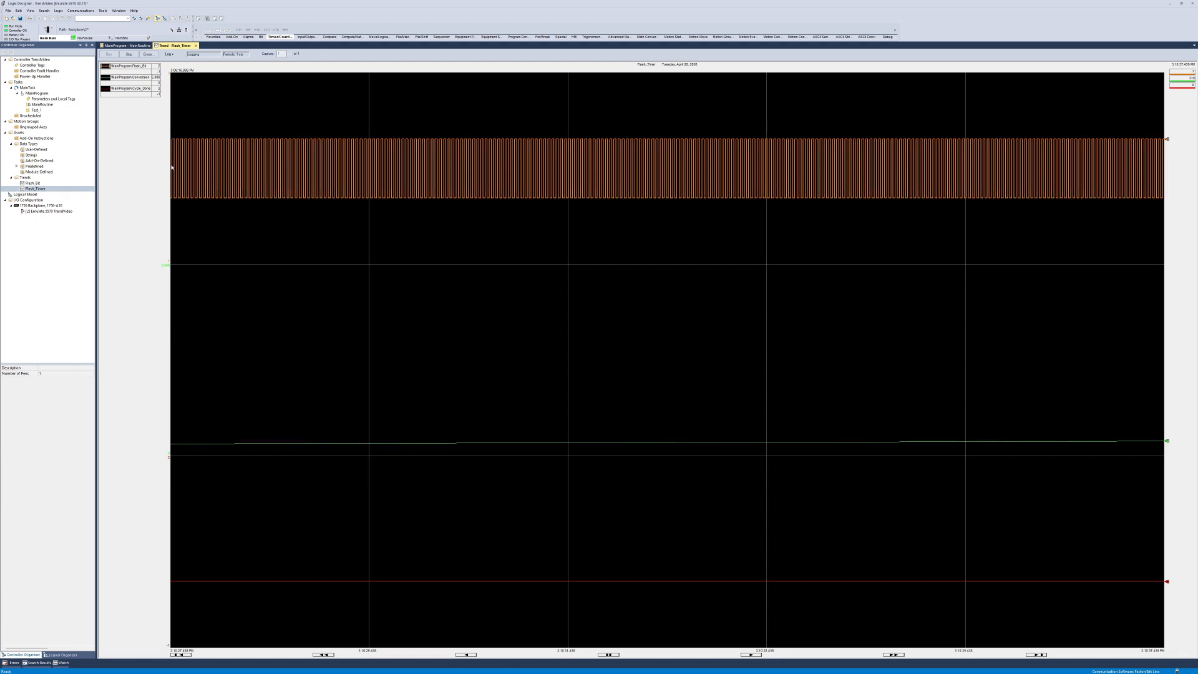
pyautogui.click(129, 55)
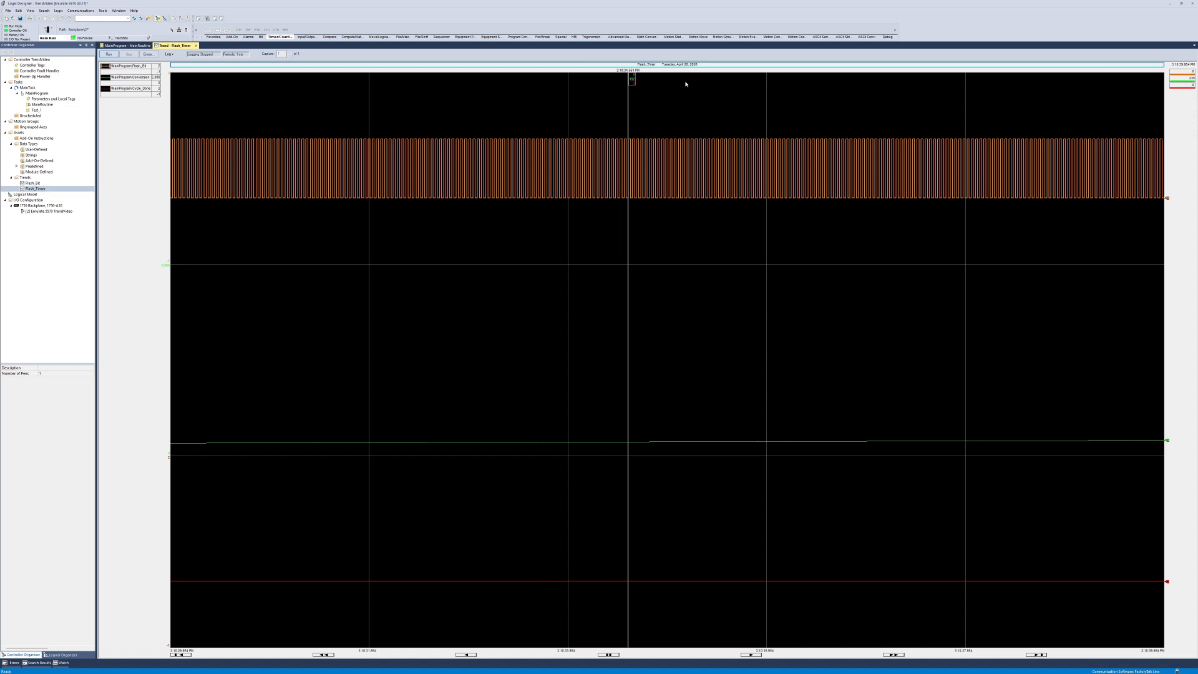
pyautogui.click(642, 430)
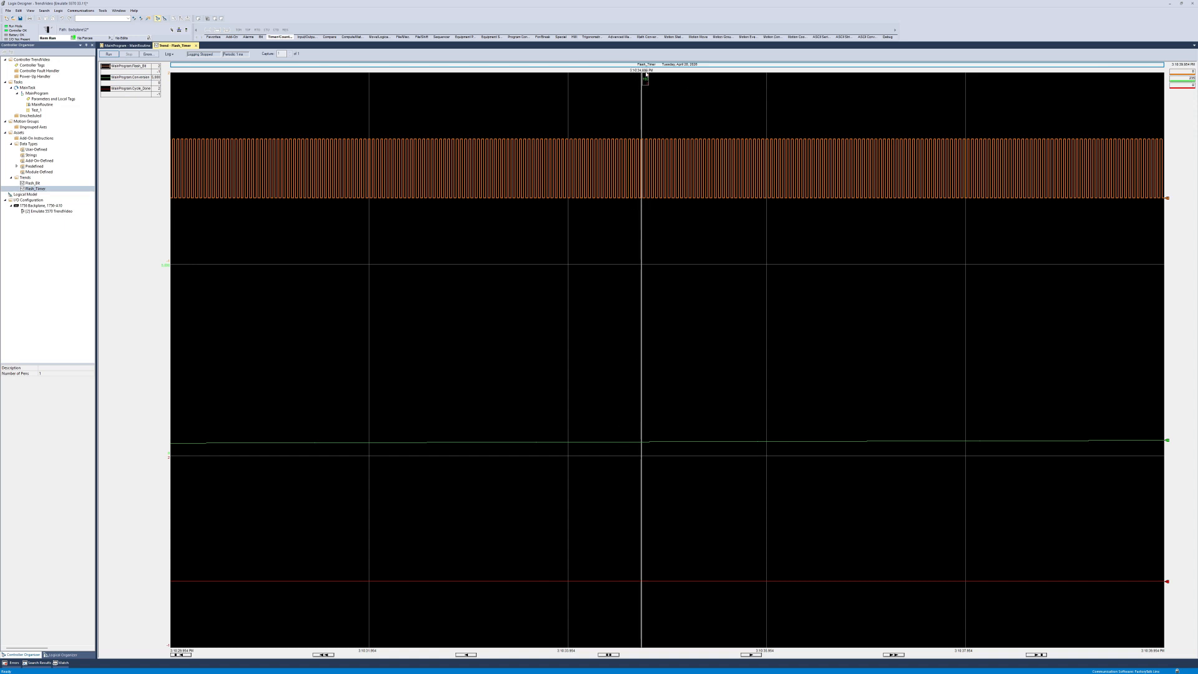
pyautogui.click(808, 144)
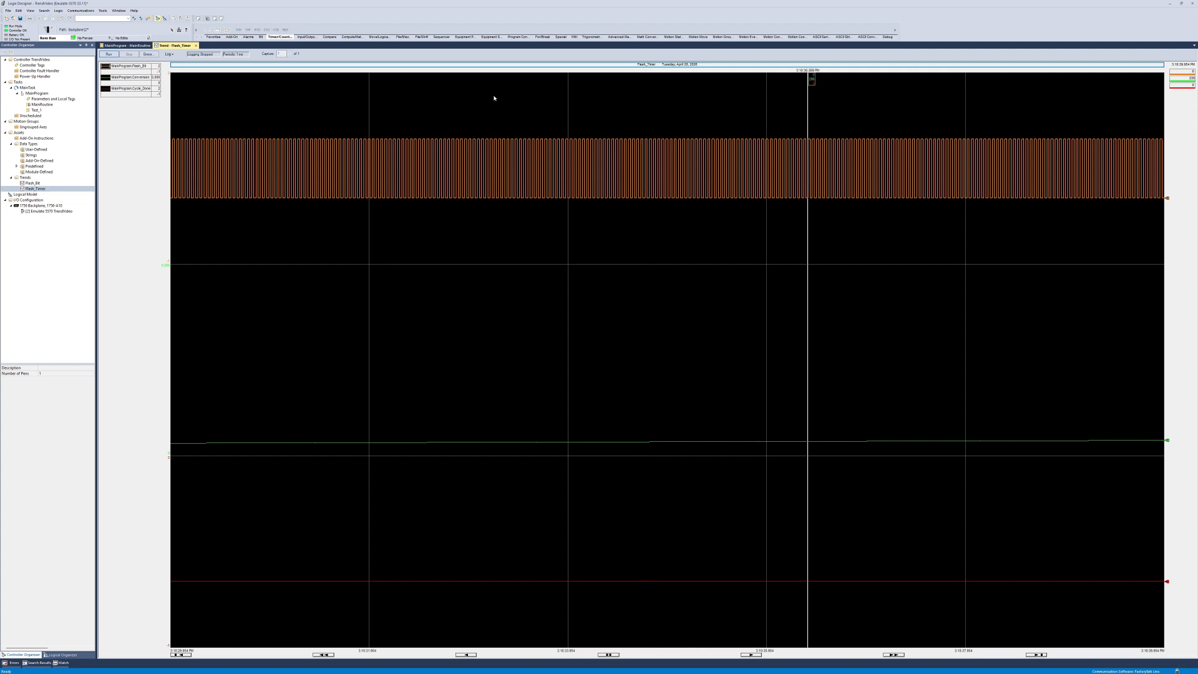
# Check the Conversion result of the division instruction in MainRoutine and return to the trend
pyautogui.click(112, 45)
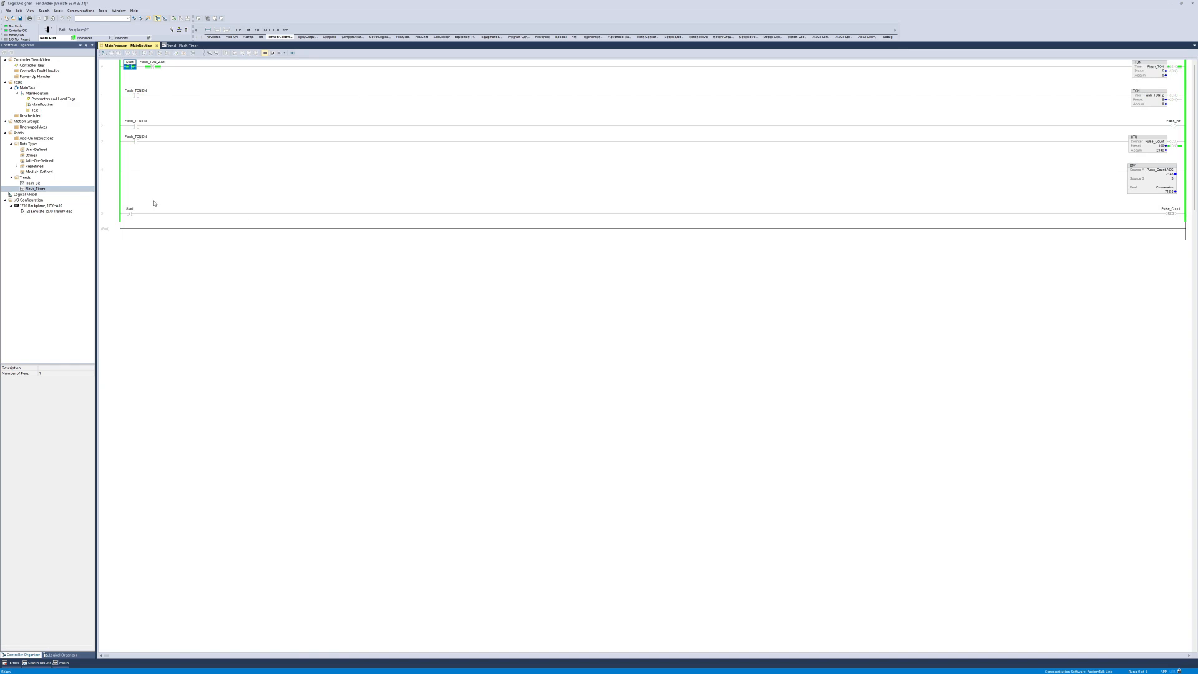
pyautogui.moveTo(1167, 192)
pyautogui.click(172, 46)
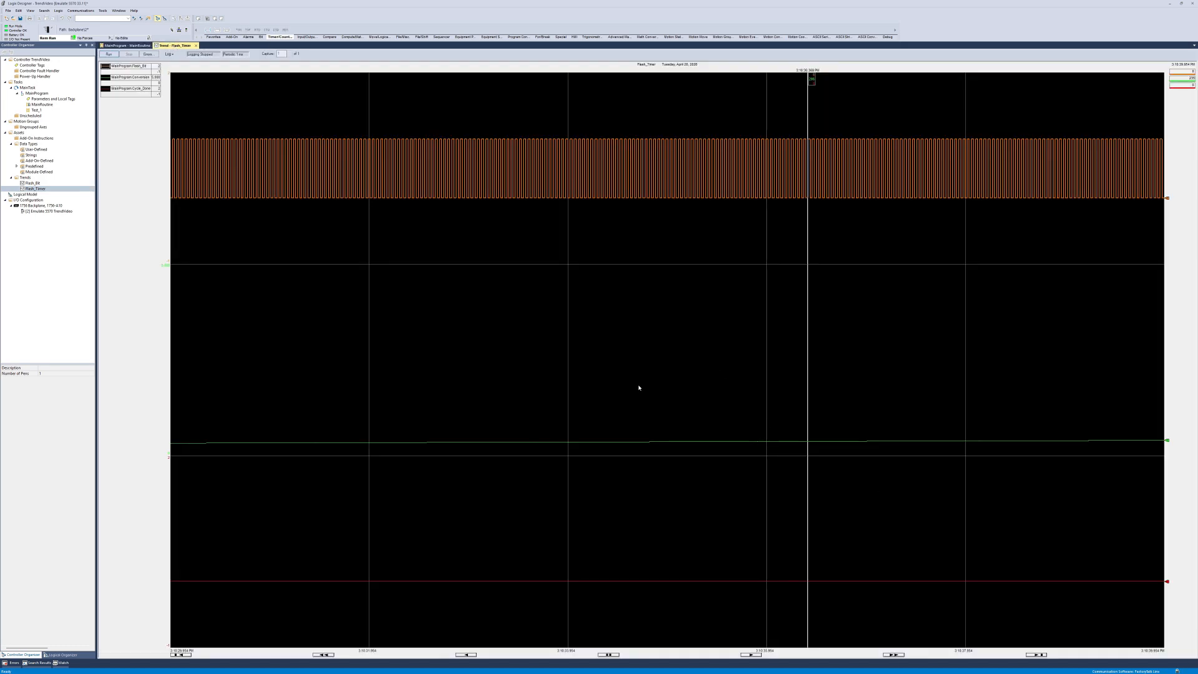
# Set the Y-axis scale to three decimal places, accept the properties, and read the pen values at another point
pyautogui.rightClick(622, 284)
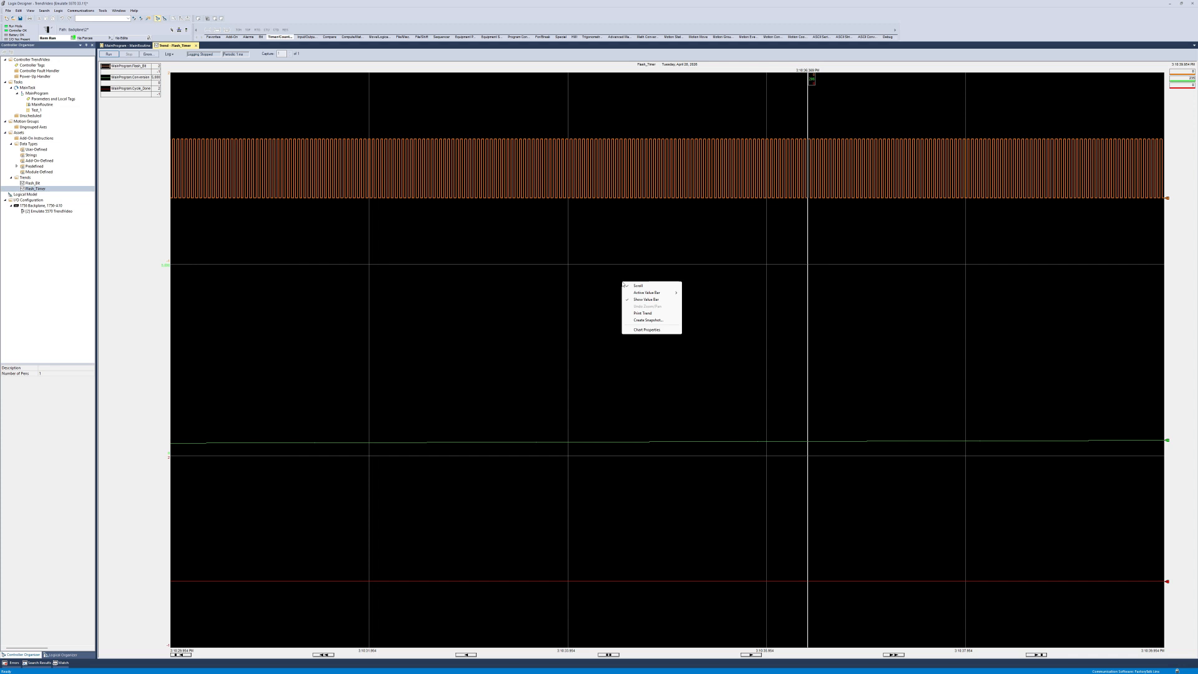
pyautogui.click(653, 332)
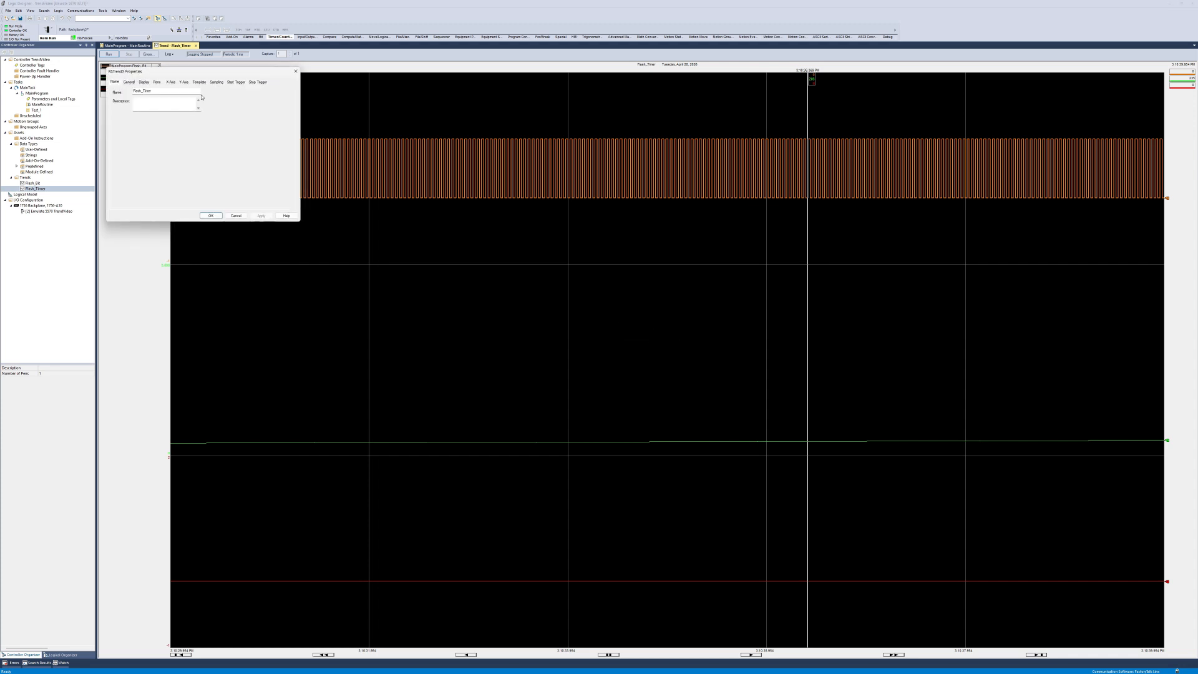
pyautogui.moveTo(175, 71); pyautogui.dragTo(615, 232)
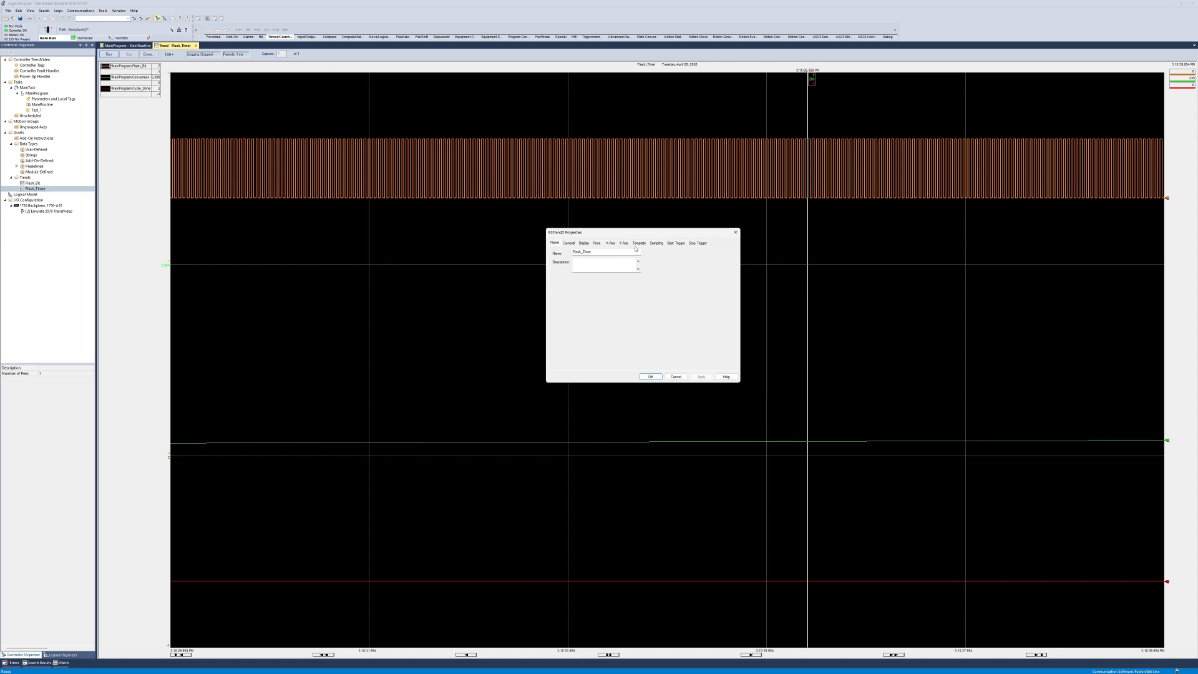
pyautogui.click(623, 243)
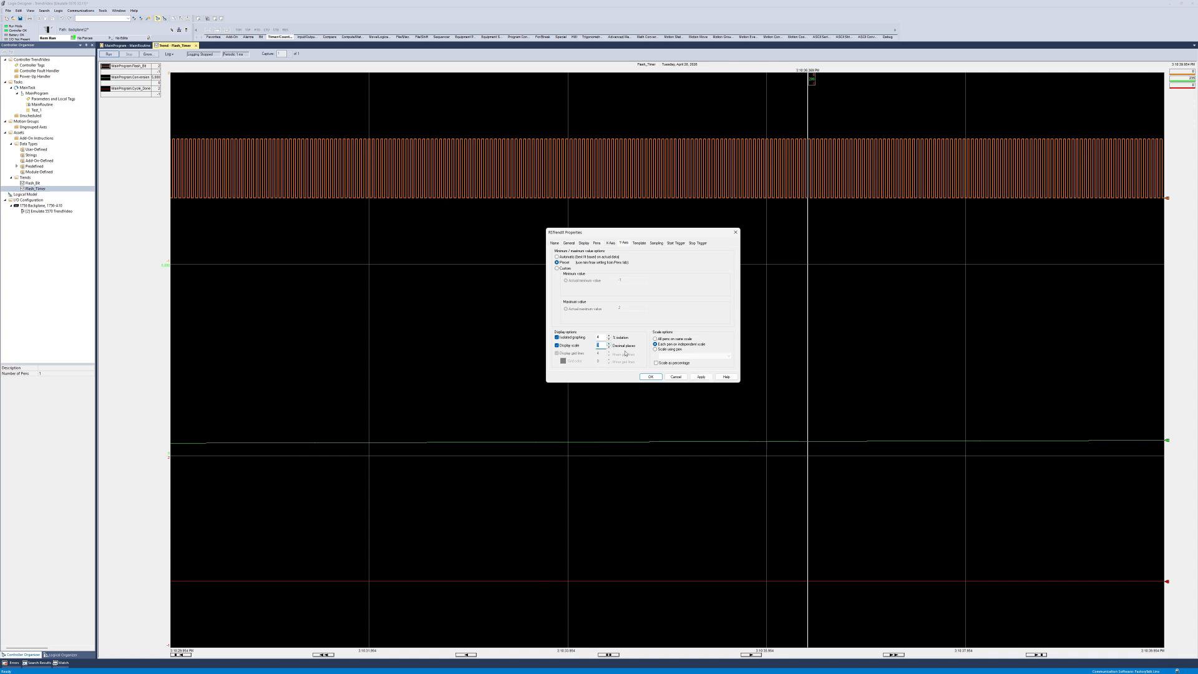
pyautogui.click(649, 377)
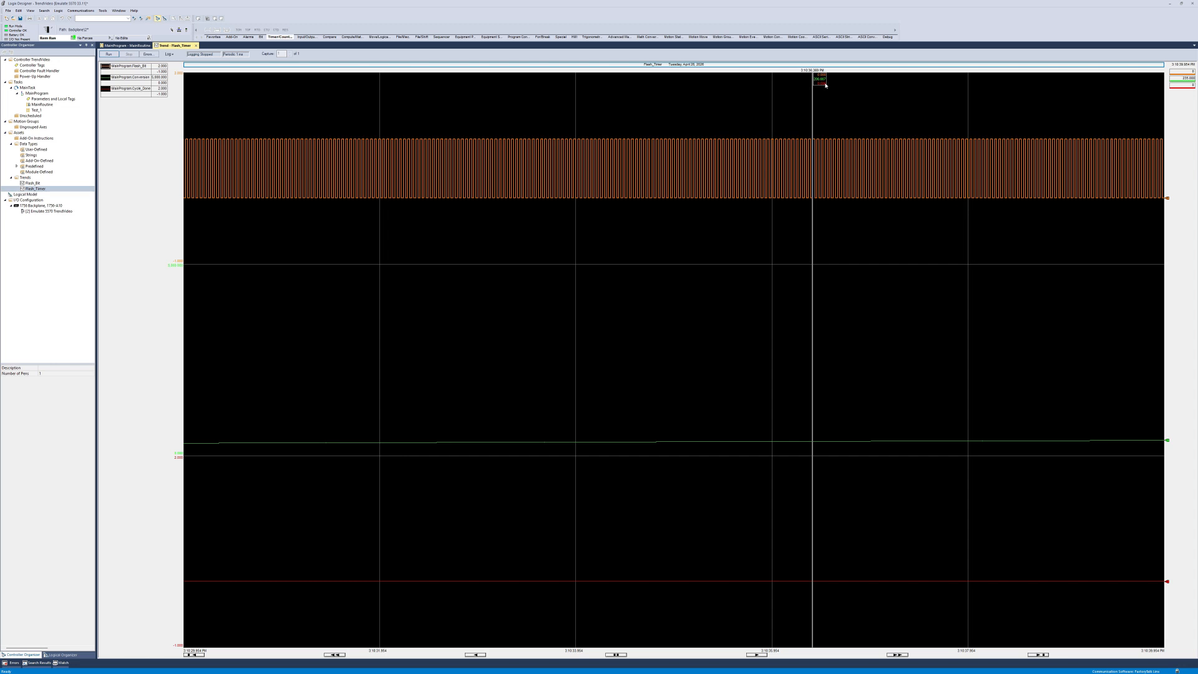
pyautogui.click(719, 437)
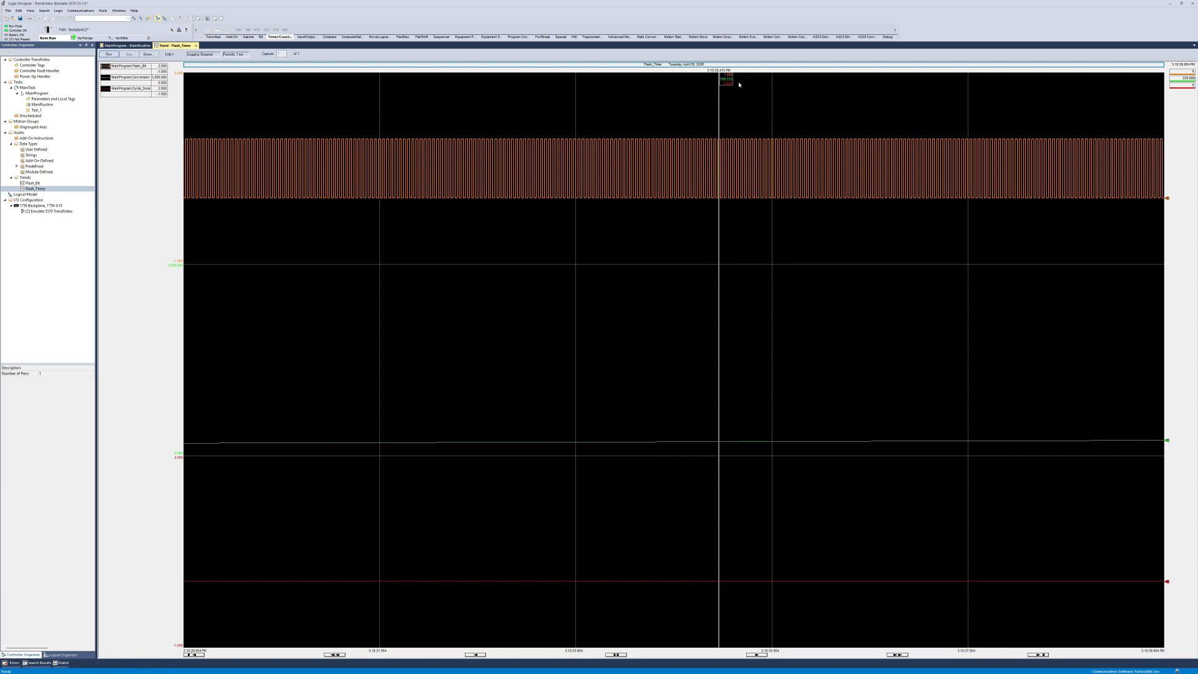
# Read the pen values at three further points along the stopped Flash_Timer trend
pyautogui.click(745, 102)
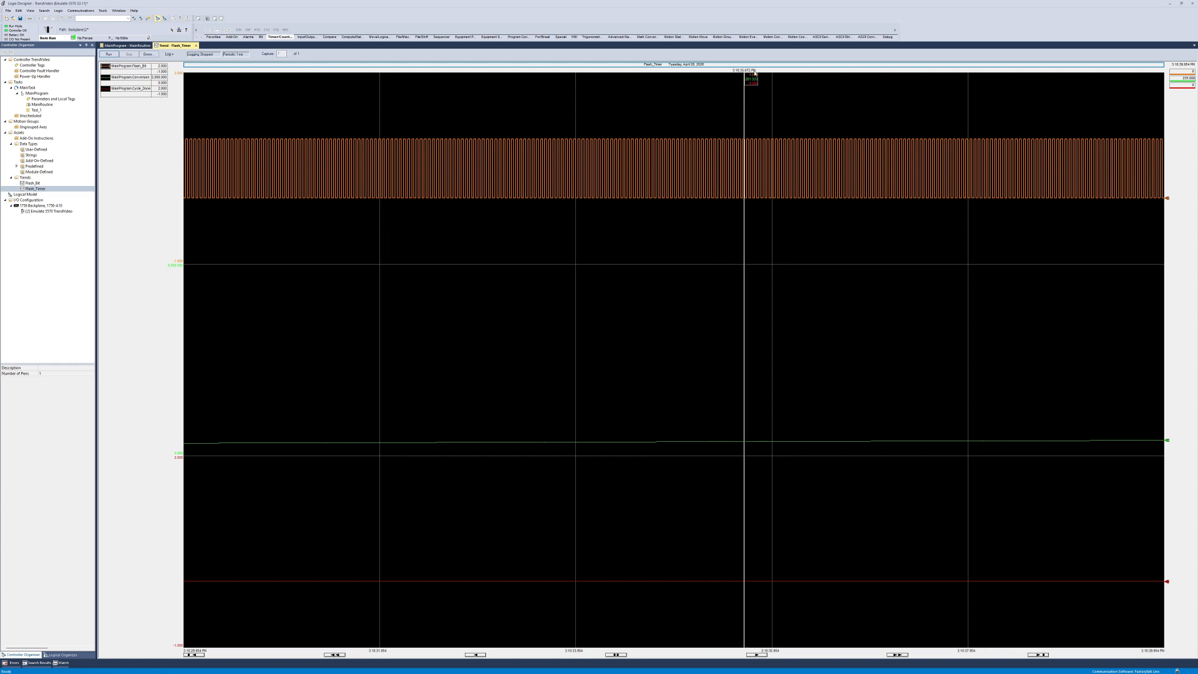
pyautogui.click(784, 97)
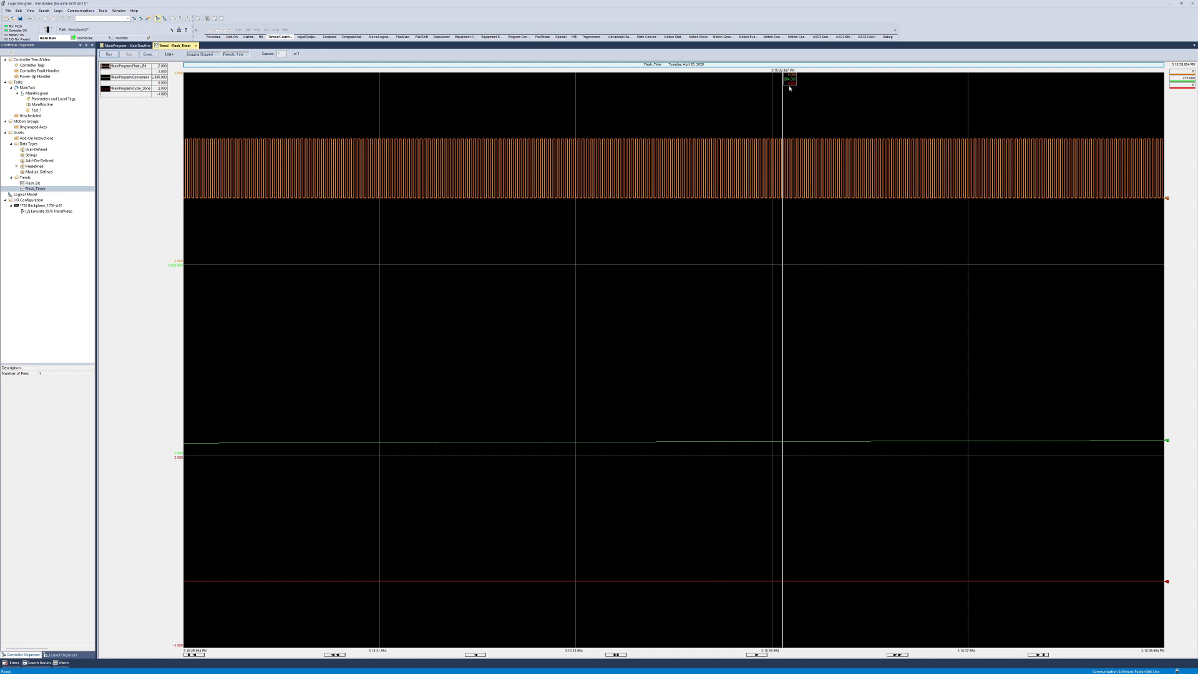
pyautogui.click(788, 145)
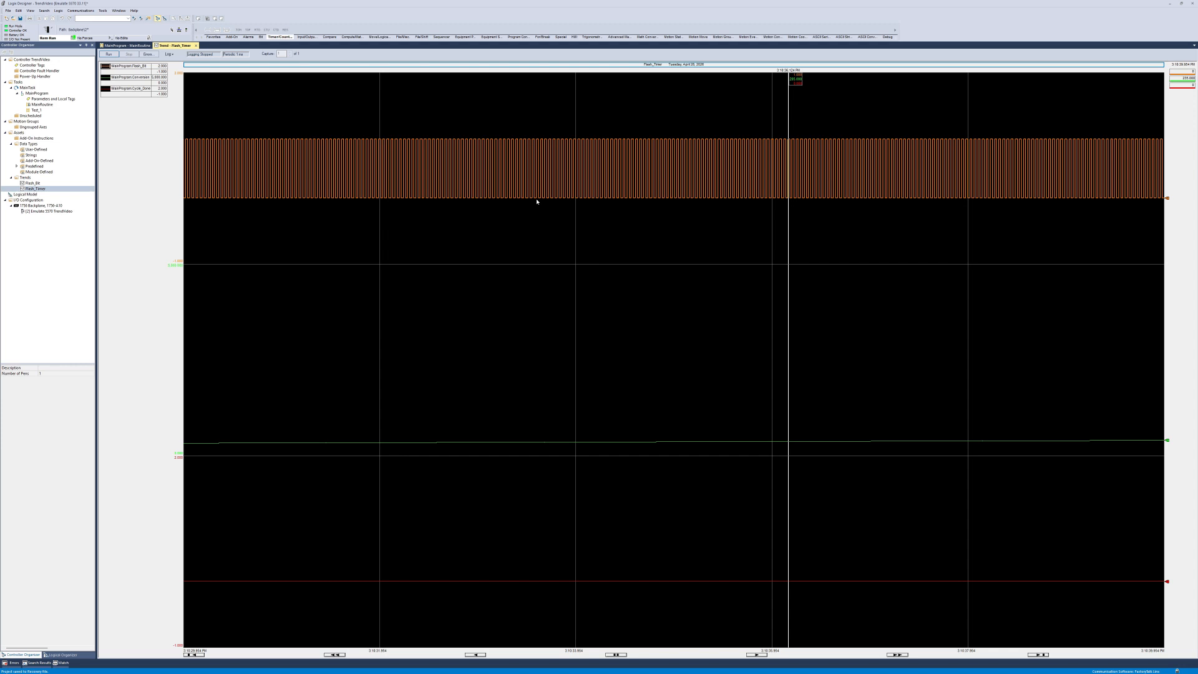
# Open the Flash_Timer chart properties and review the start trigger and stop trigger settings
pyautogui.rightClick(620, 305)
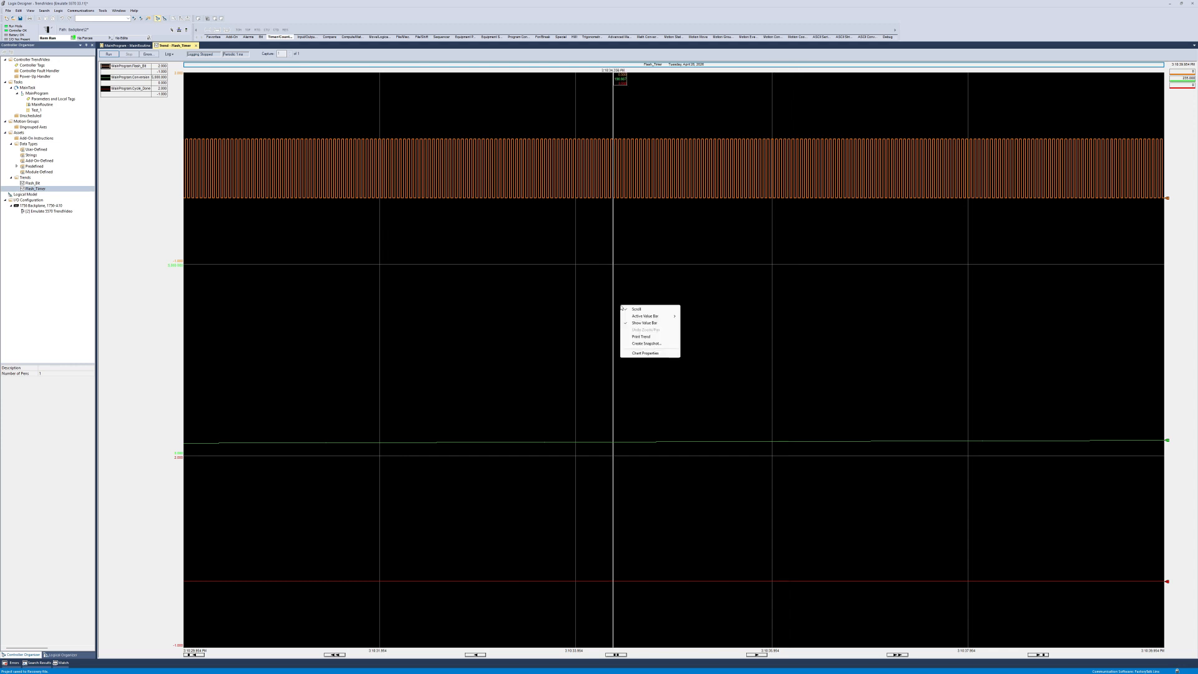
pyautogui.click(643, 353)
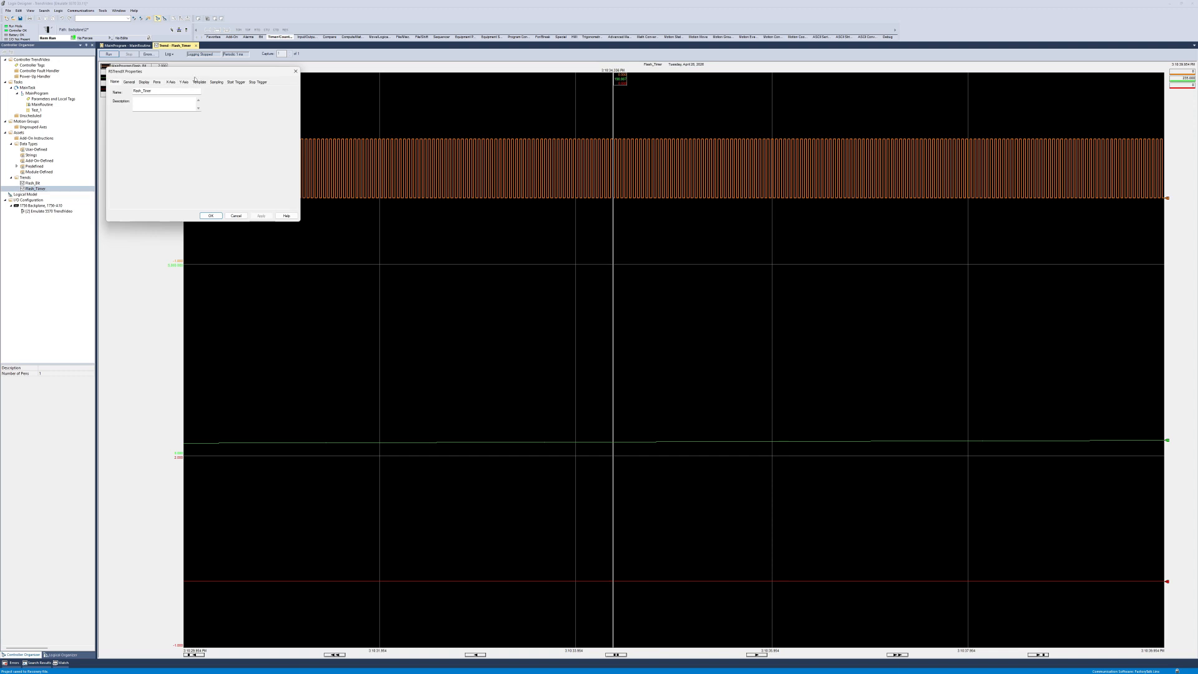
pyautogui.moveTo(195, 74); pyautogui.dragTo(603, 257)
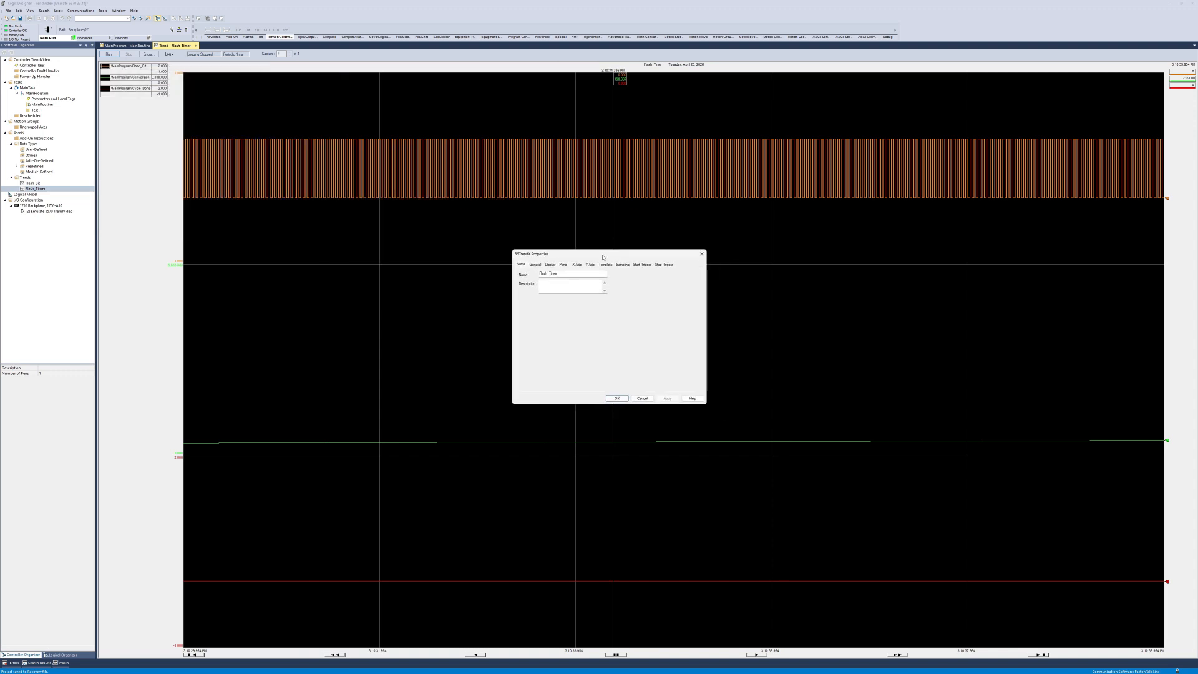
pyautogui.click(643, 264)
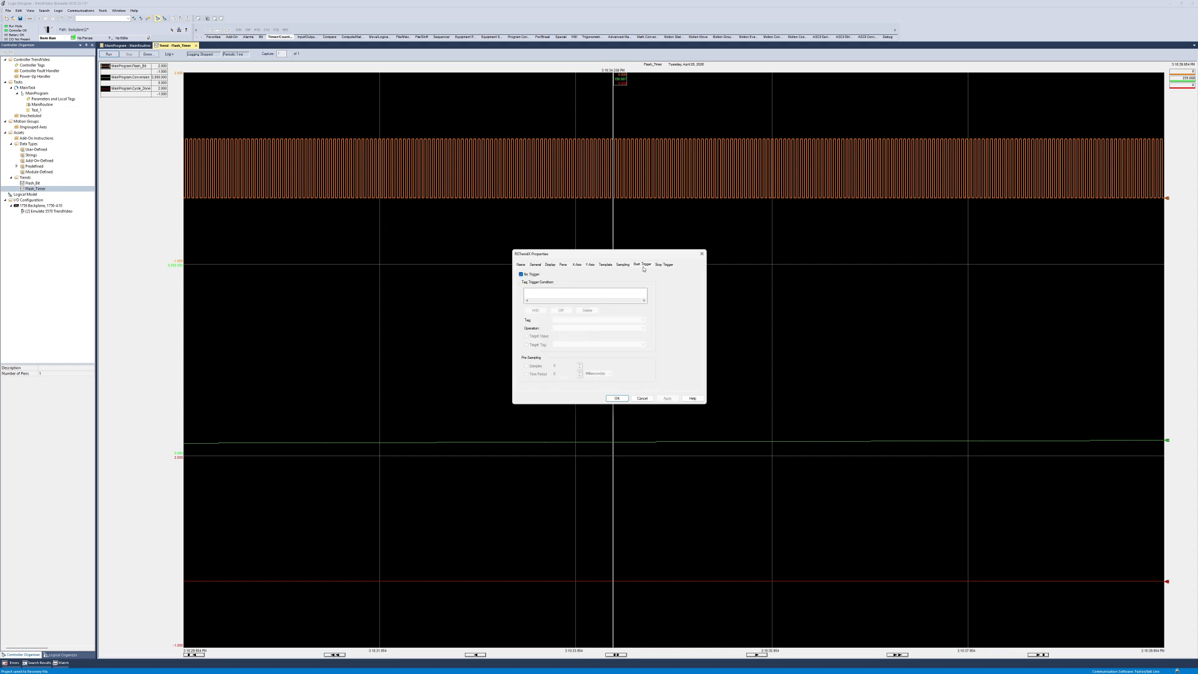
pyautogui.click(668, 265)
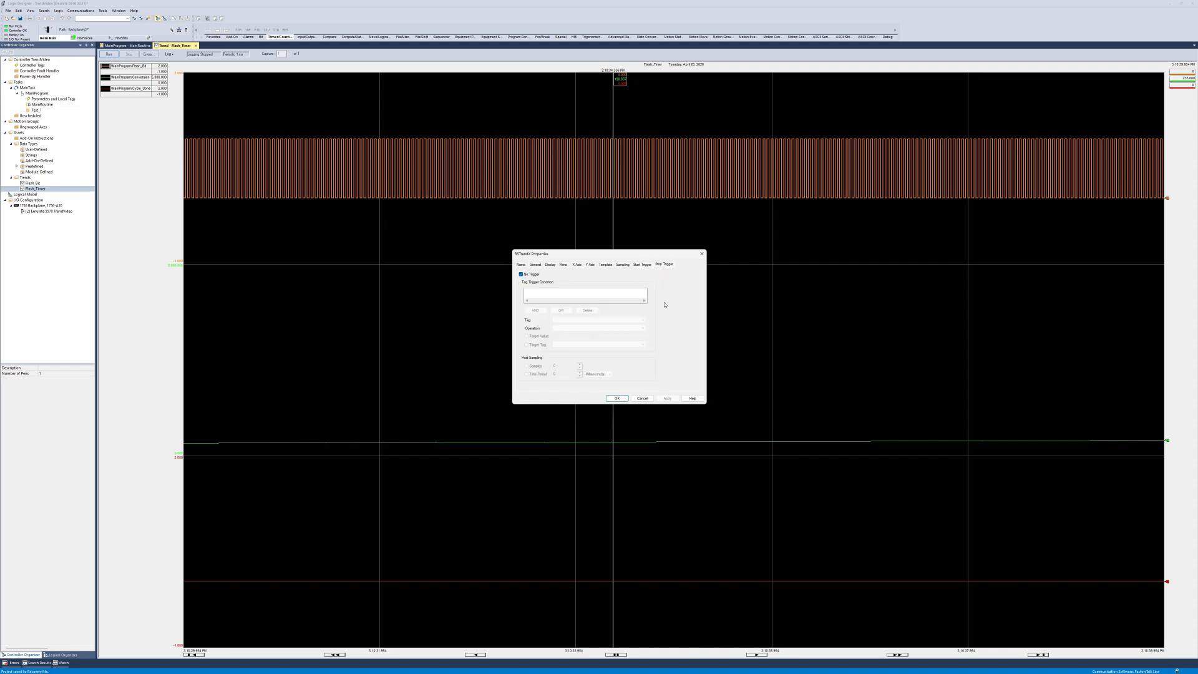